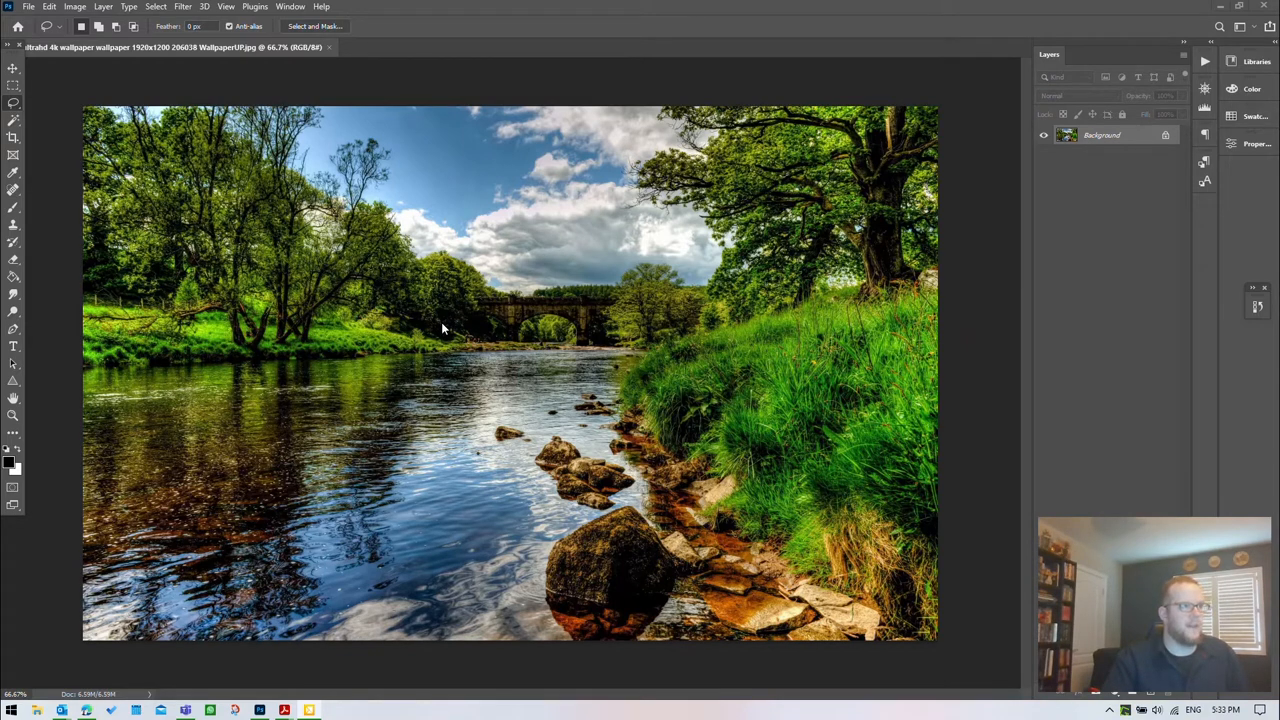
Convert the locked Background into a regular, editable layer
{"action": "double_click", "coordinate": [1121, 138]}
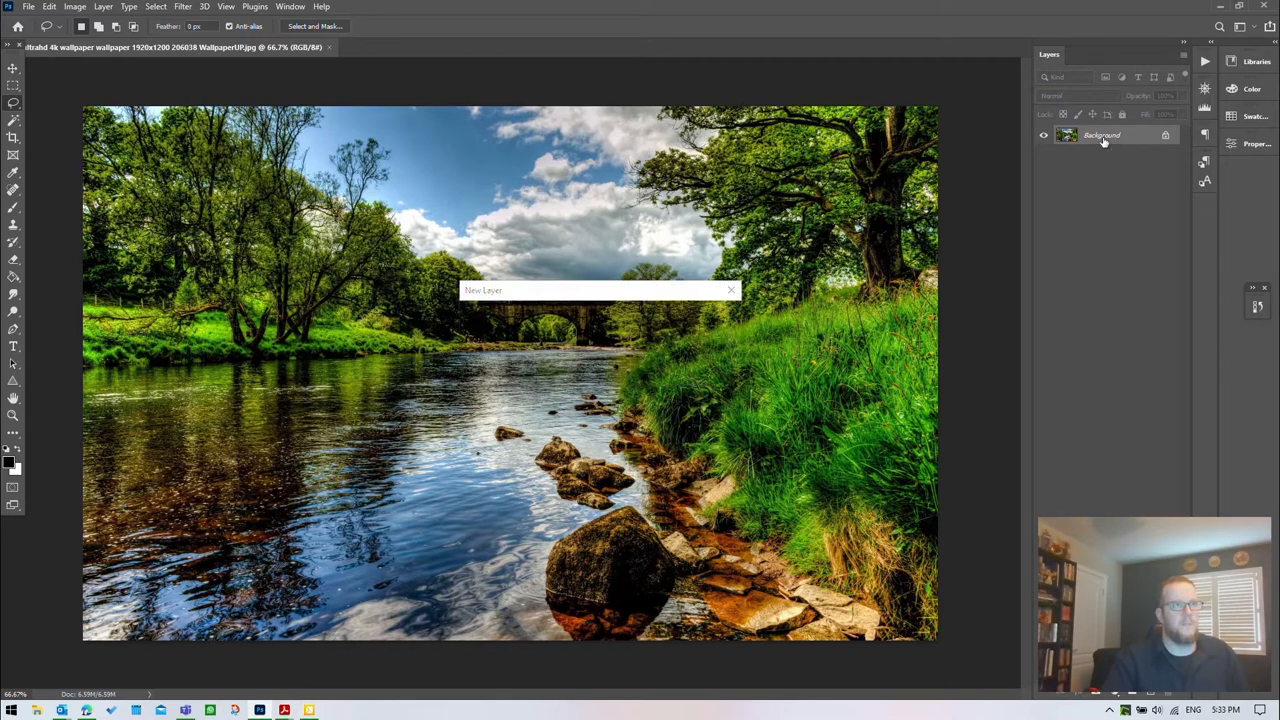
{"action": "left_click", "coordinate": [712, 317]}
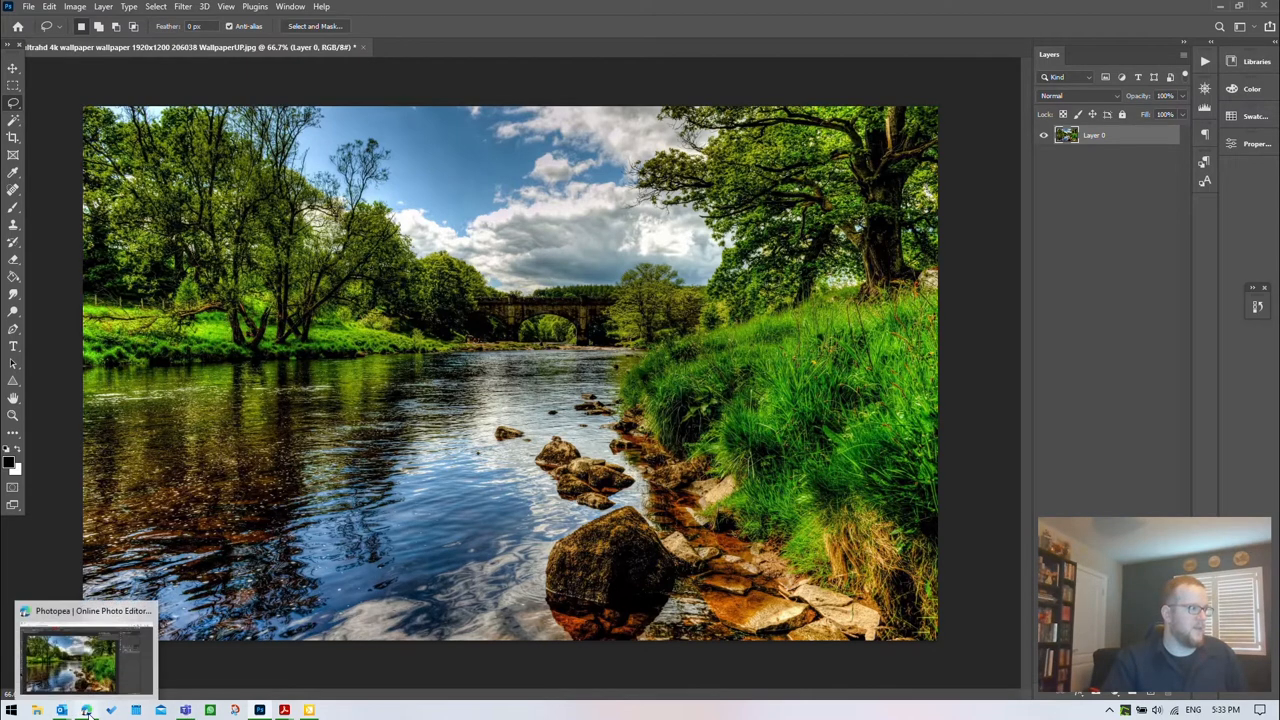
Add an empty layer above the photo in Photopea and another one above Layer 0 in Photoshop
{"action": "left_click", "coordinate": [92, 690]}
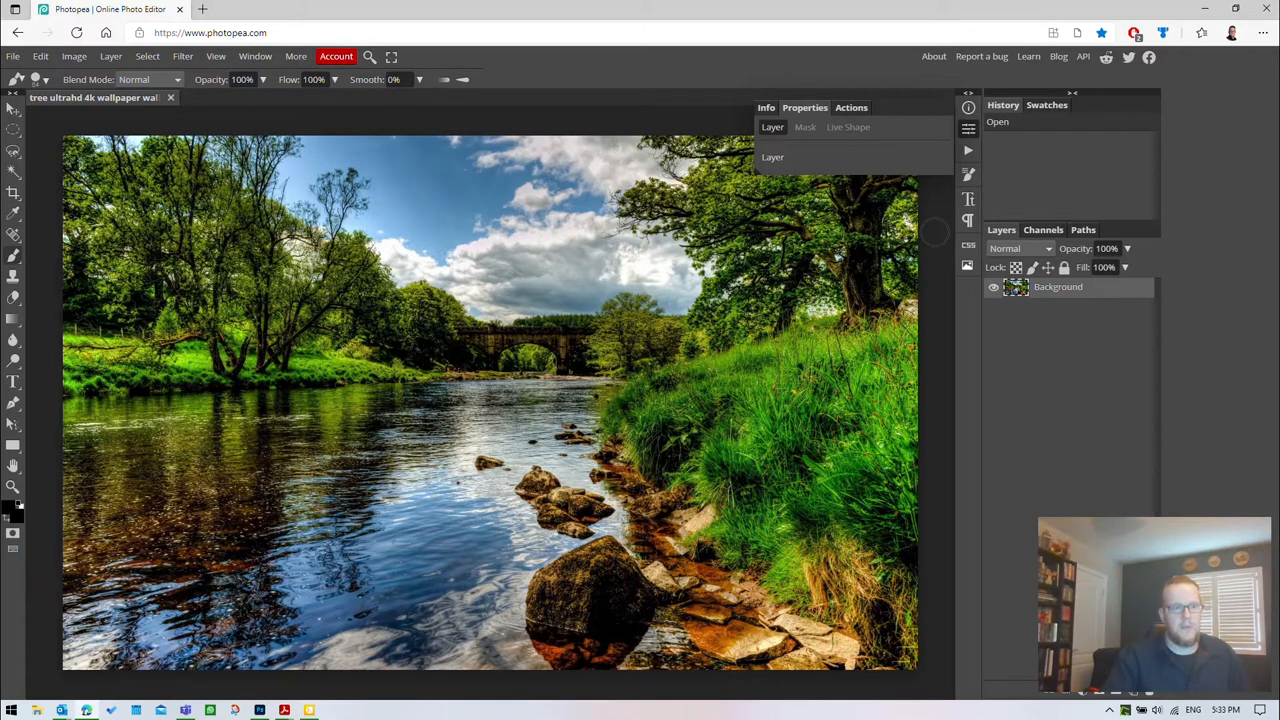
{"action": "left_click", "coordinate": [1132, 696]}
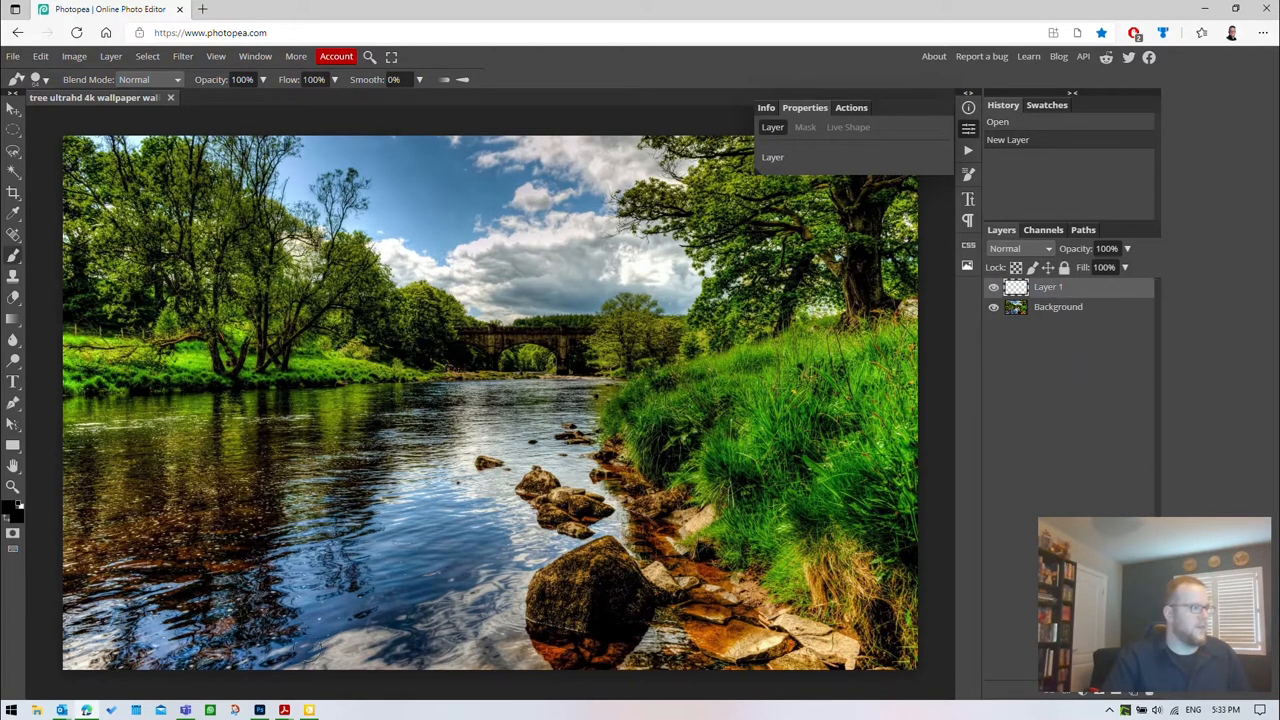
{"action": "left_click", "coordinate": [259, 710]}
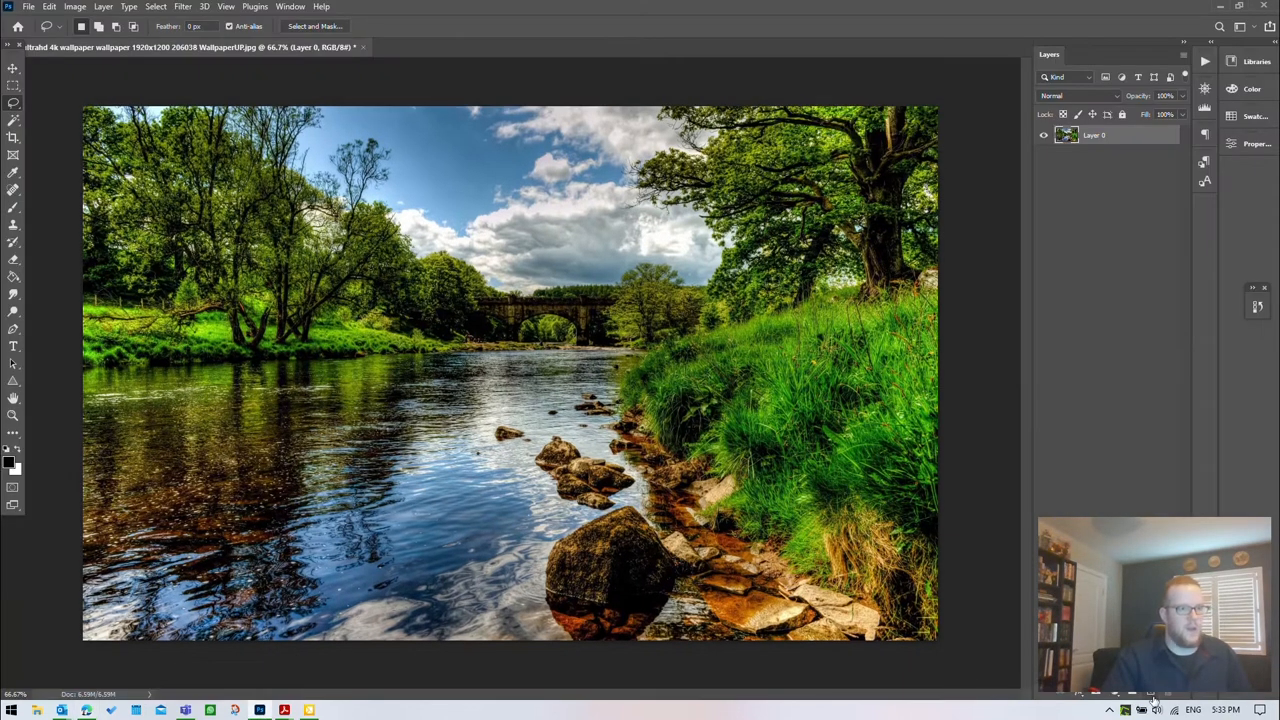
{"action": "left_click", "coordinate": [1152, 695]}
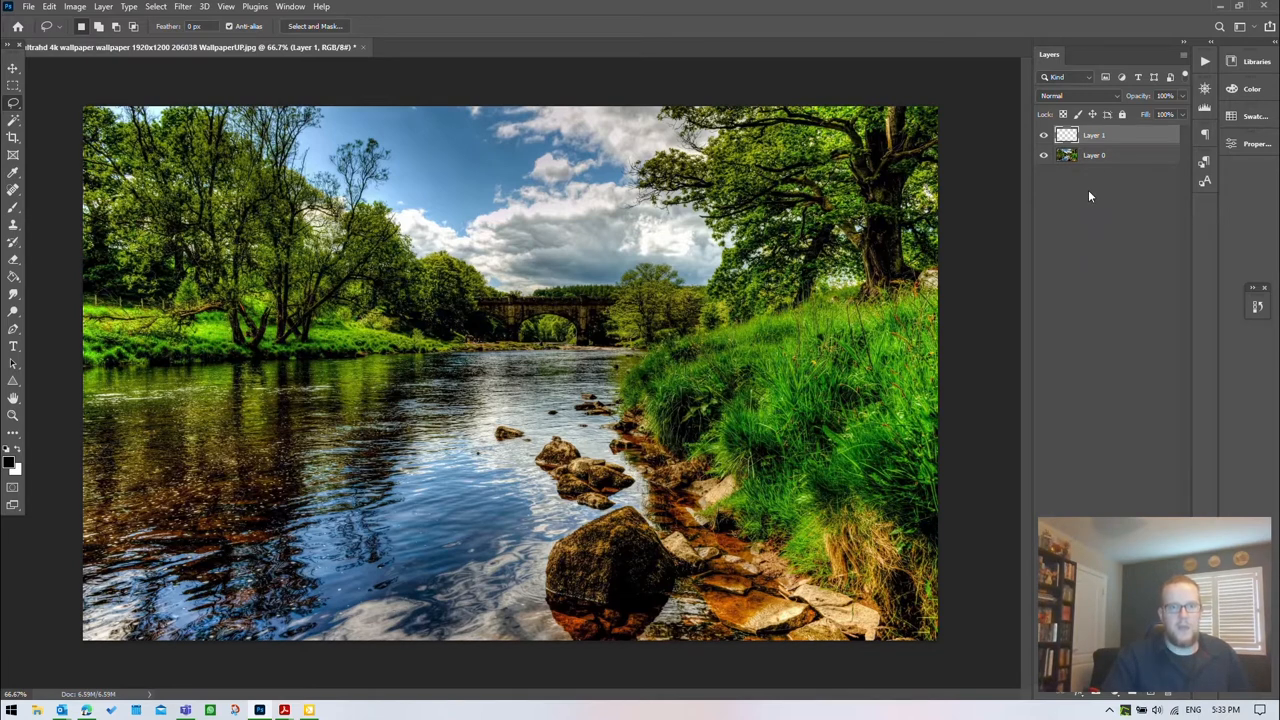
Start a horizontal text object on the far riverbank among the trees and clear its placeholder text
{"action": "left_click", "coordinate": [13, 346]}
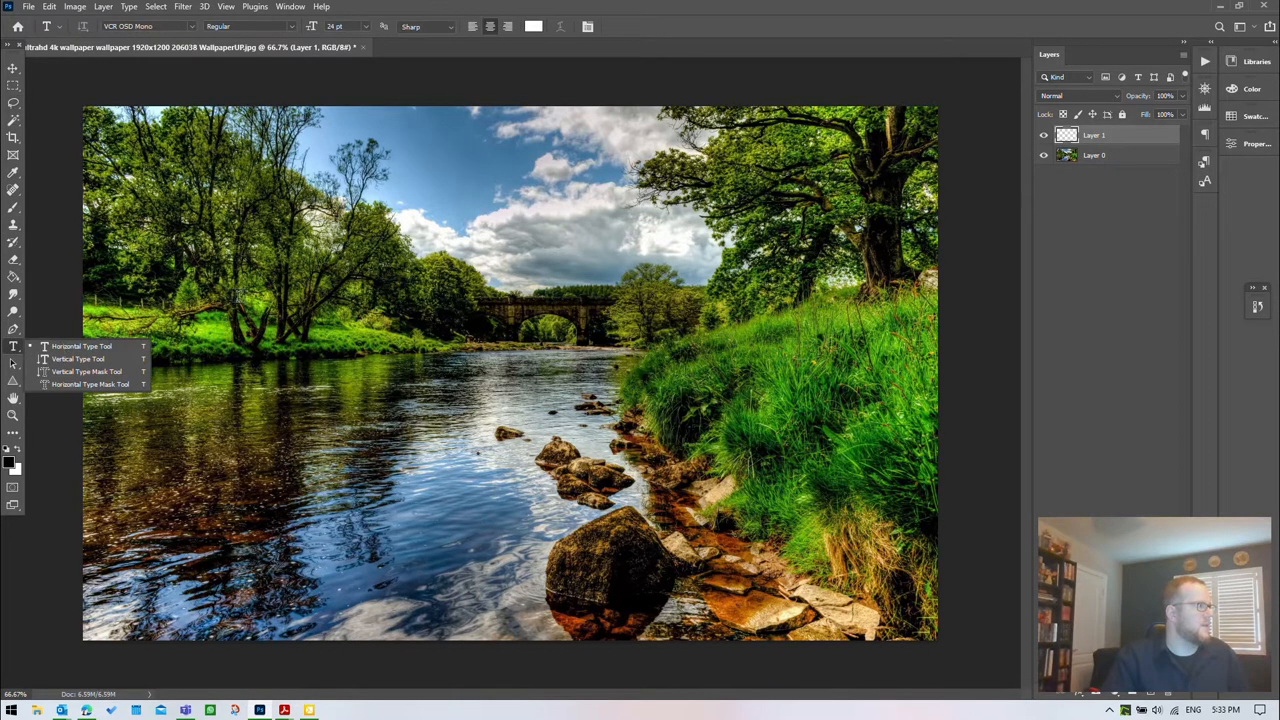
{"action": "left_click", "coordinate": [101, 348]}
{"action": "left_click", "coordinate": [303, 312]}
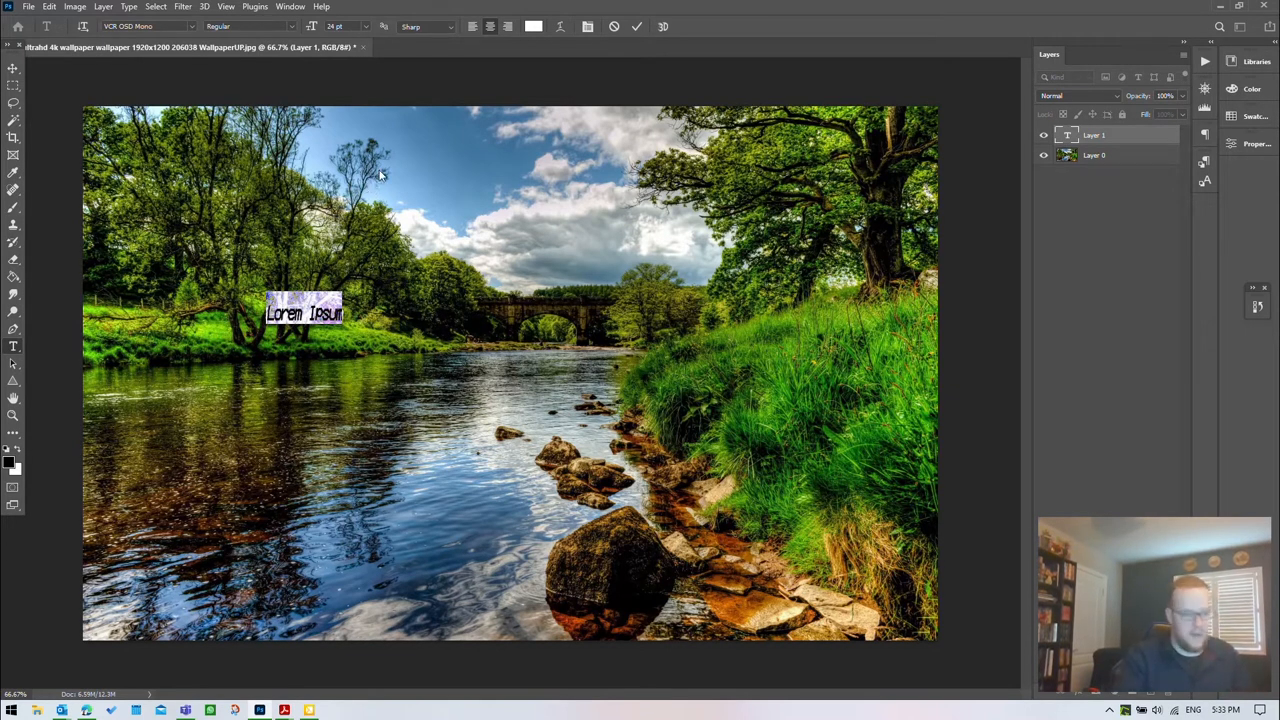
{"action": "key", "text": "BackSpace"}
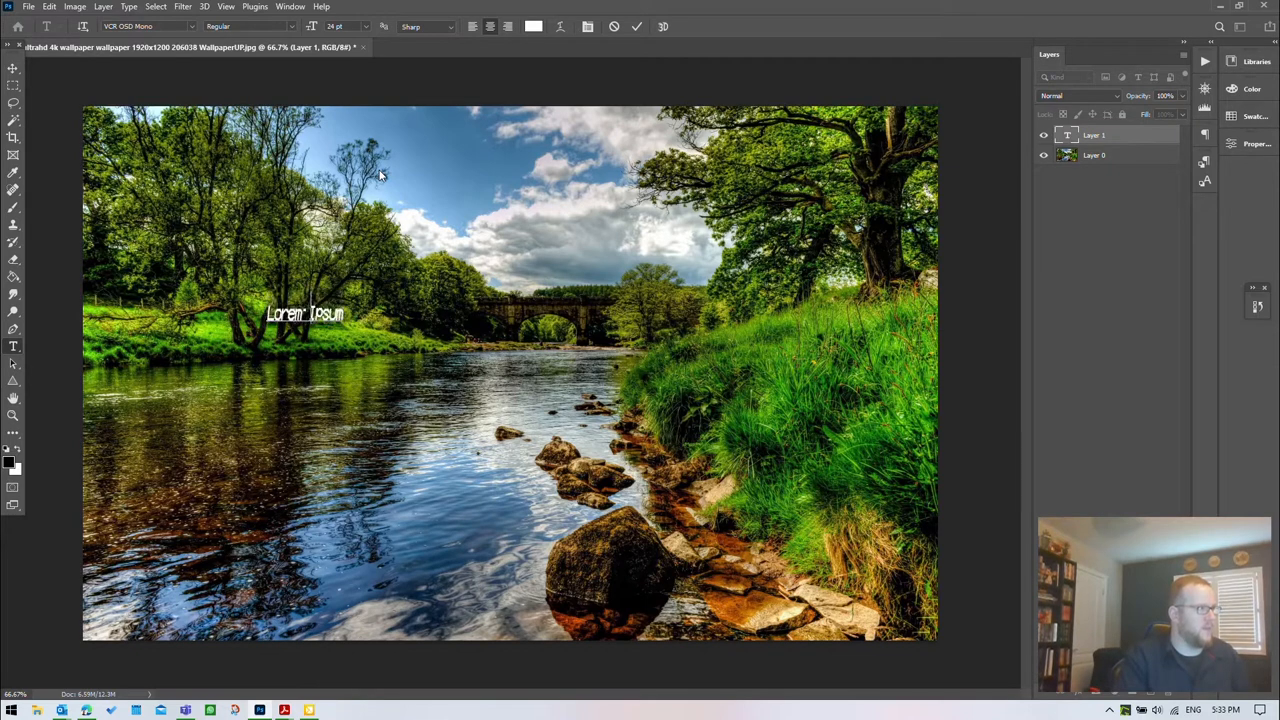
{"action": "type", "text": "FA"}
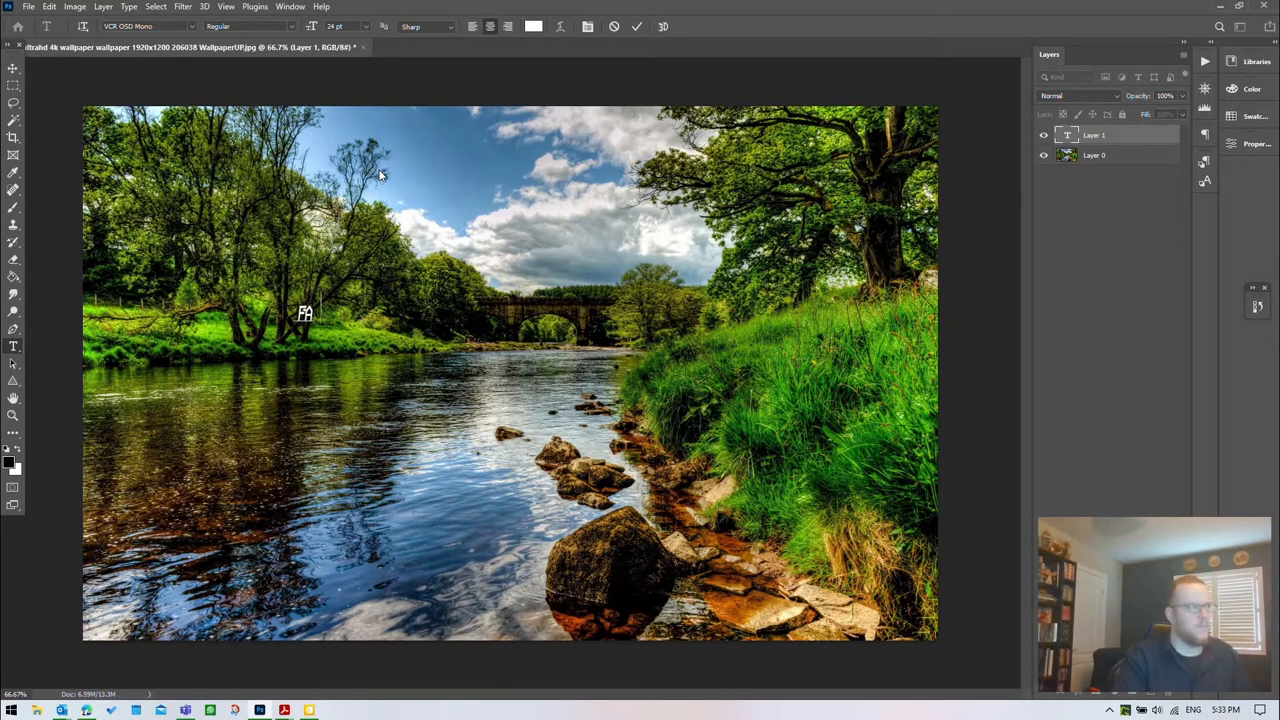
{"action": "type", "text": "LL E"}
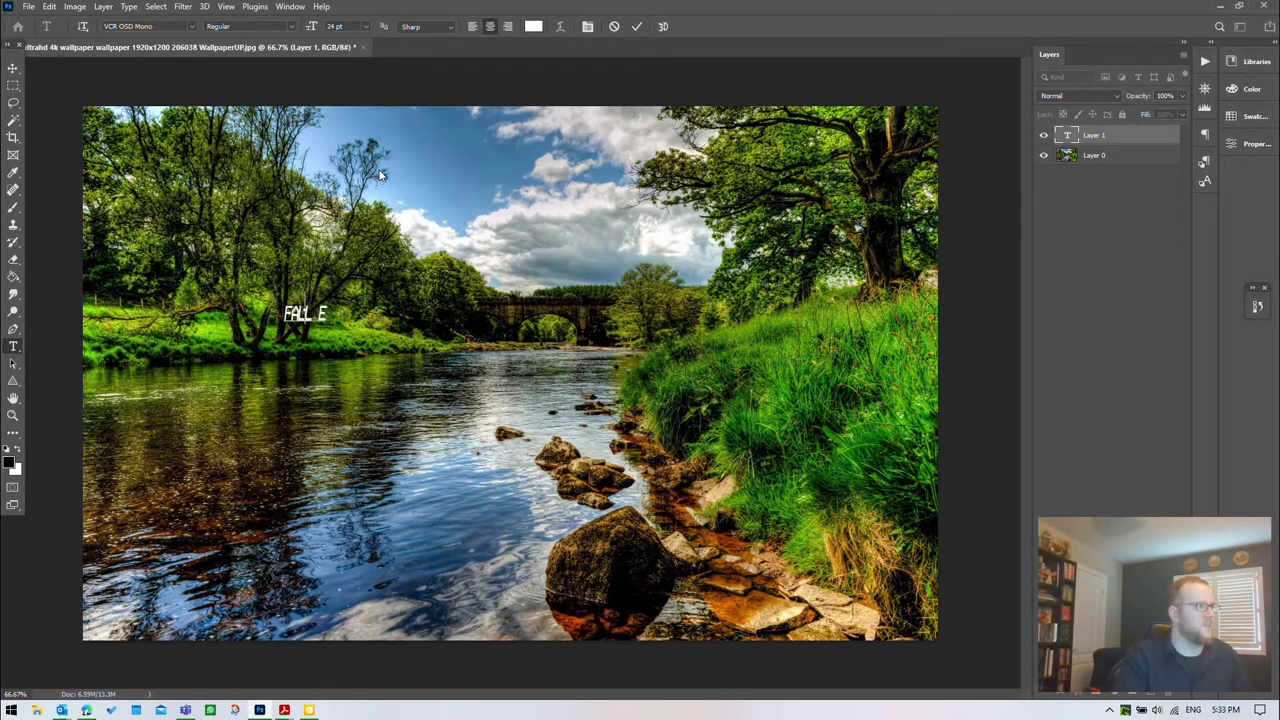
{"action": "key", "text": "BackSpace"}
{"action": "key", "text": "BackSpace"}
{"action": "key", "text": "BackSpace"}
{"action": "key", "text": "BackSpace"}
{"action": "key", "text": "BackSpace"}
{"action": "key", "text": "BackSpace"}
Enter SPRING EVENTS as the text and format it in Berlin Sans FB Demi at 72 pt
{"action": "type", "text": "SPRING EVENTS"}
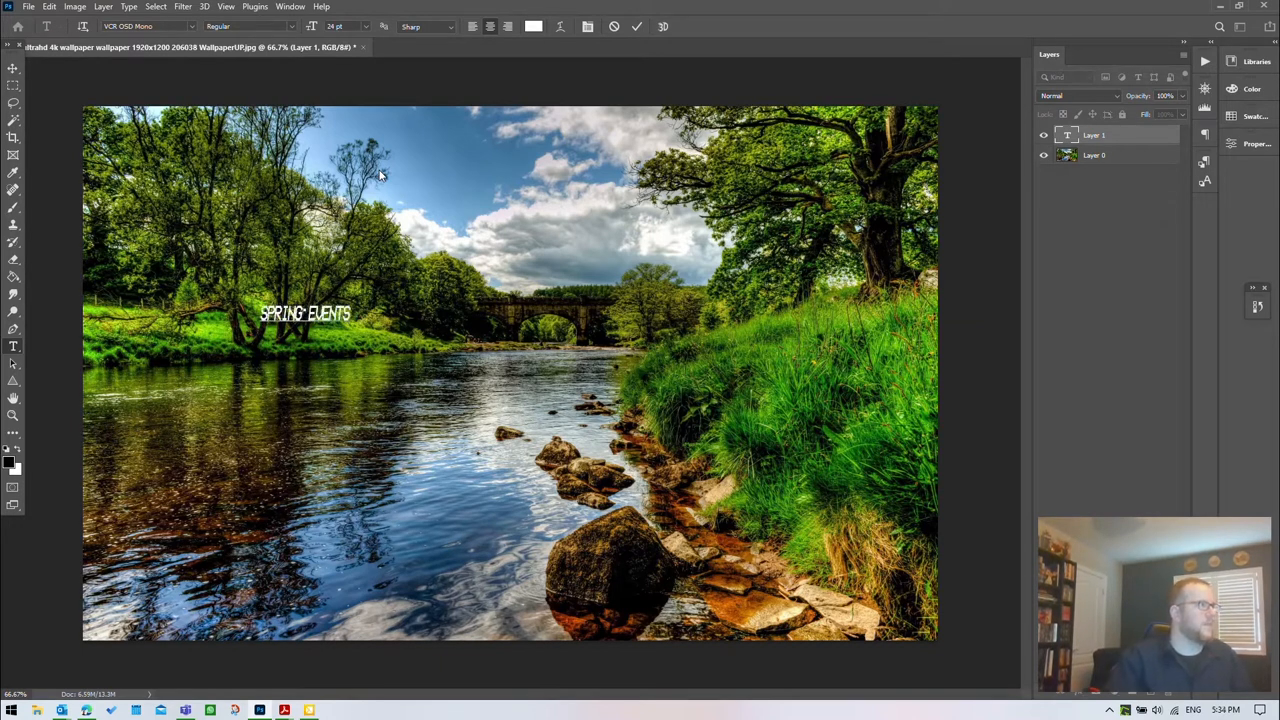
{"action": "left_click_drag", "start_coordinate": [353, 311], "coordinate": [254, 312]}
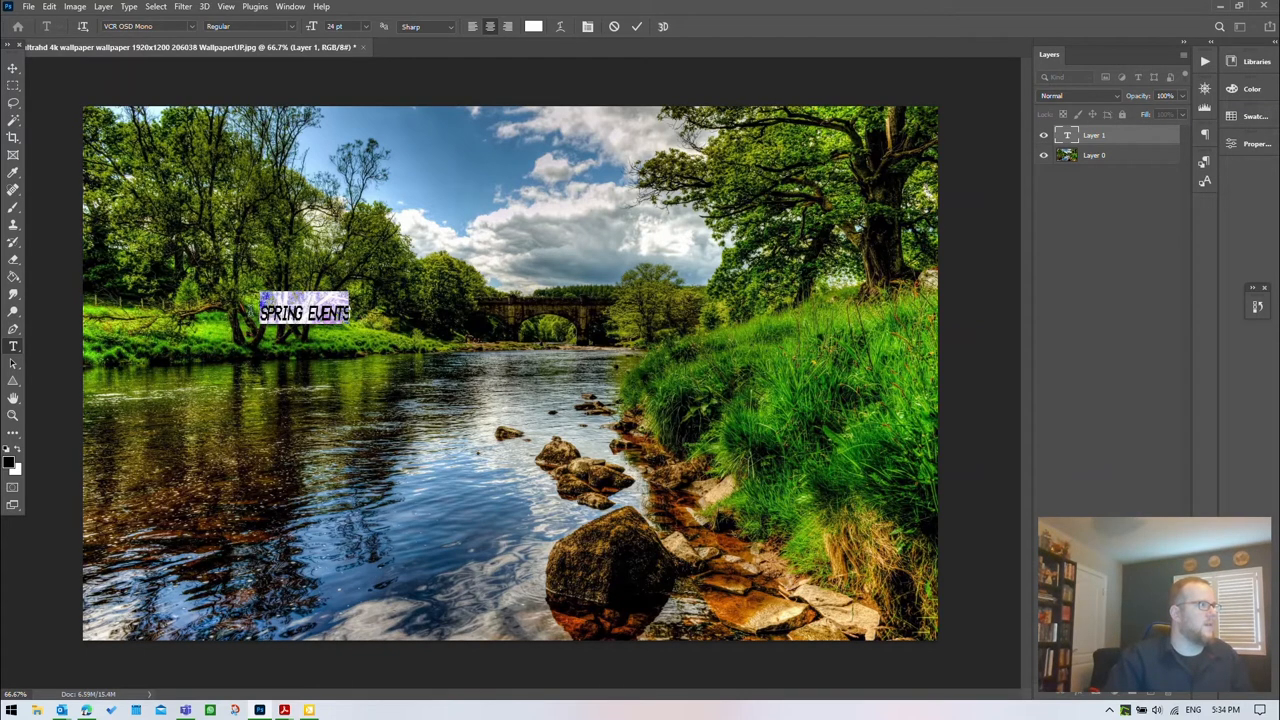
{"action": "left_click", "coordinate": [191, 27]}
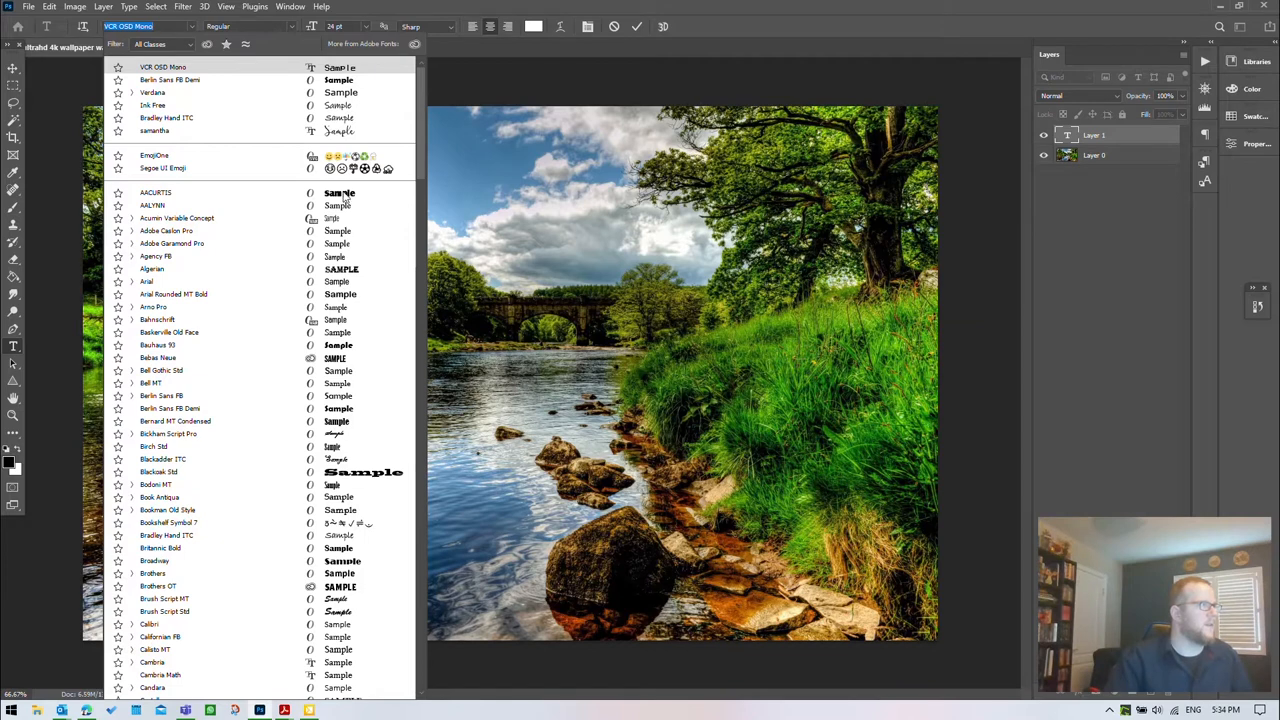
{"action": "left_click", "coordinate": [341, 80]}
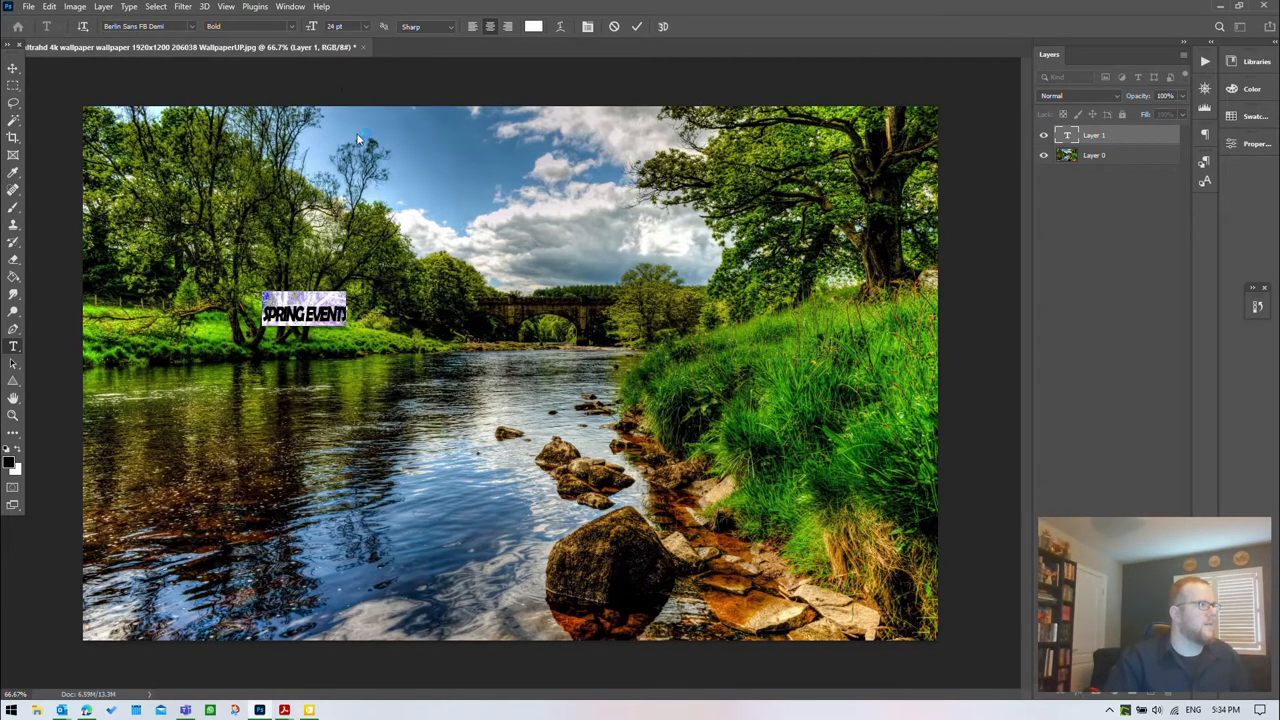
{"action": "left_click", "coordinate": [366, 26]}
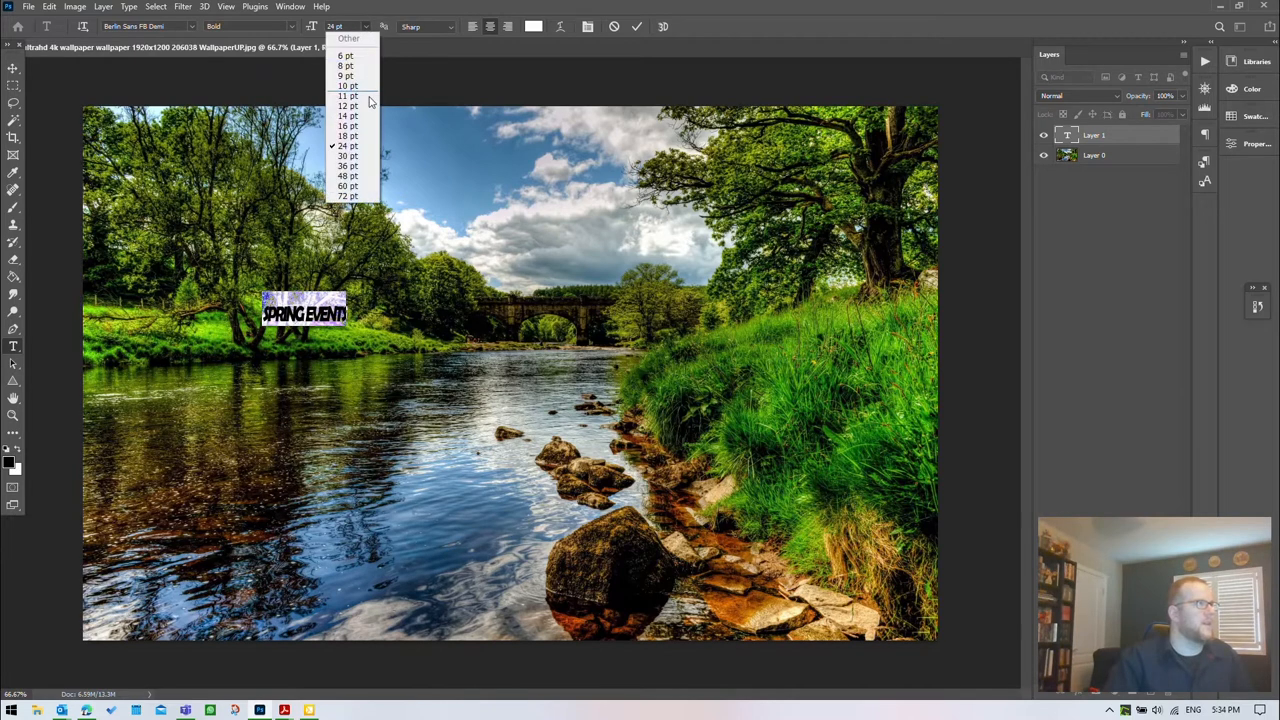
{"action": "left_click", "coordinate": [340, 199]}
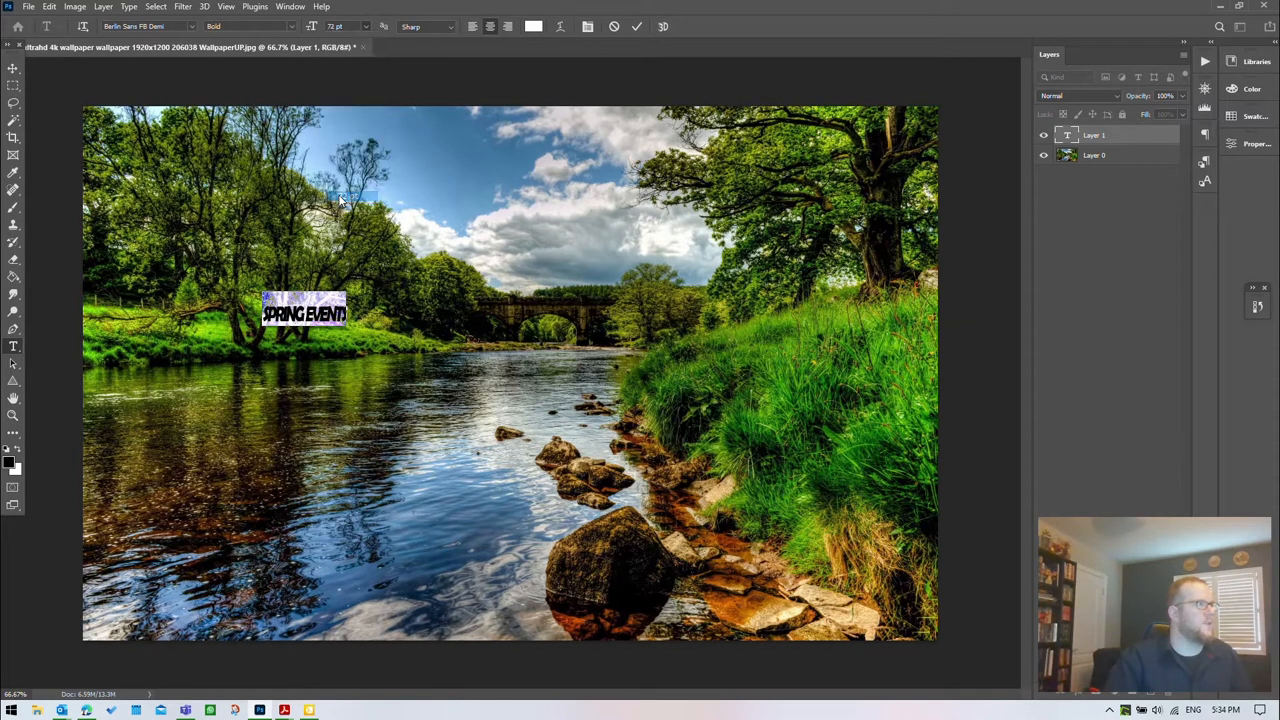
Move the SPRING EVENTS text to the middle of the photo
{"action": "left_click", "coordinate": [13, 68]}
{"action": "left_click_drag", "start_coordinate": [320, 315], "coordinate": [539, 366]}
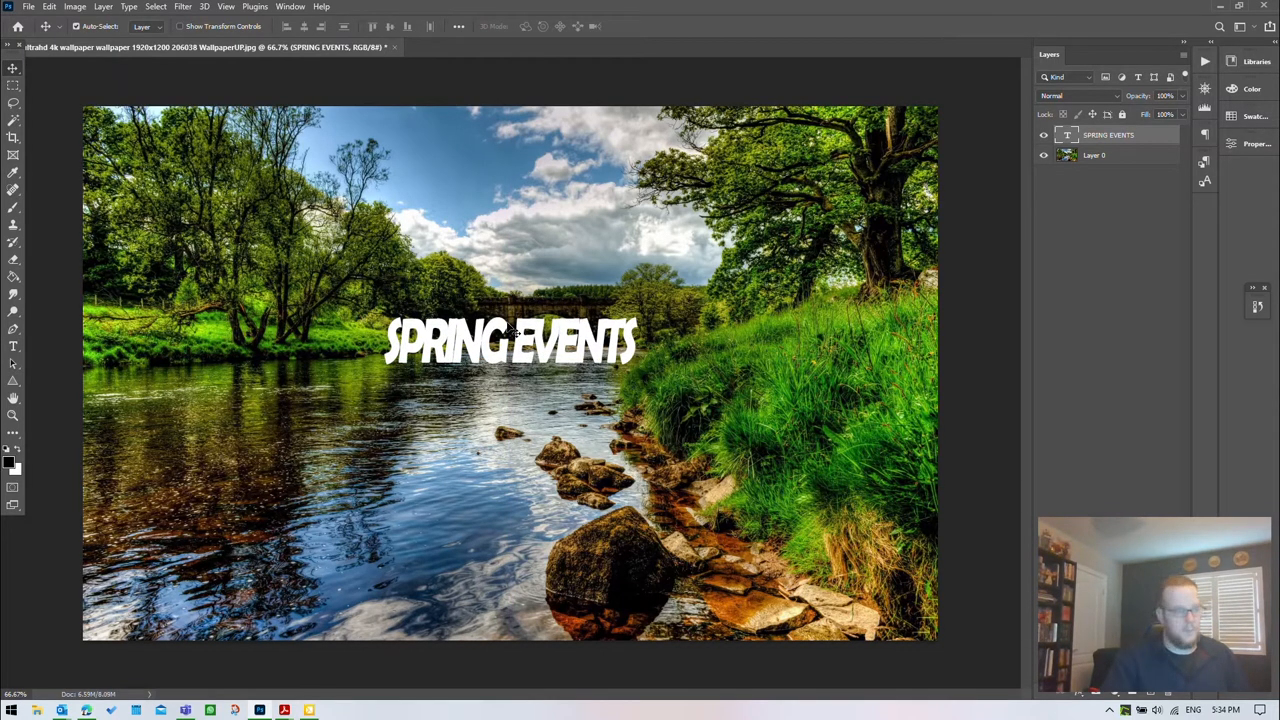
Free-transform the SPRING EVENTS text to about 181% width and 337% height, and center it on the photo again
{"action": "key", "text": "ctrl"}
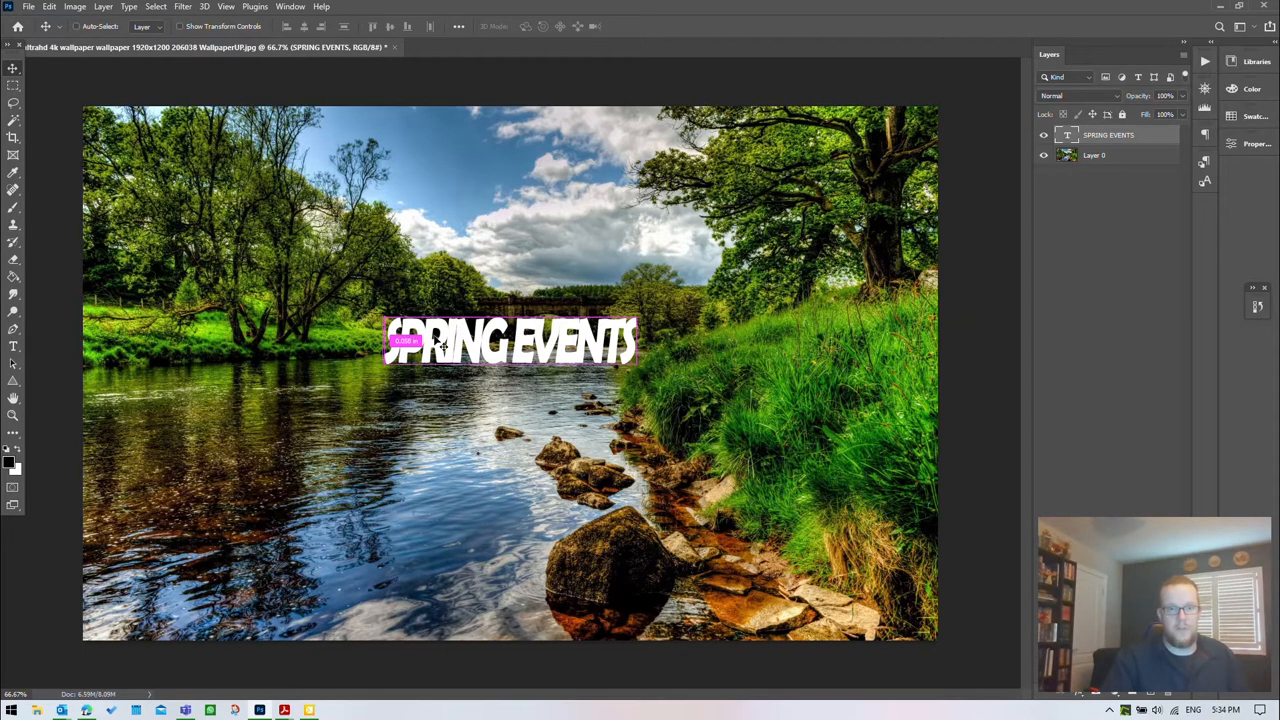
{"action": "key", "text": "ctrl+t"}
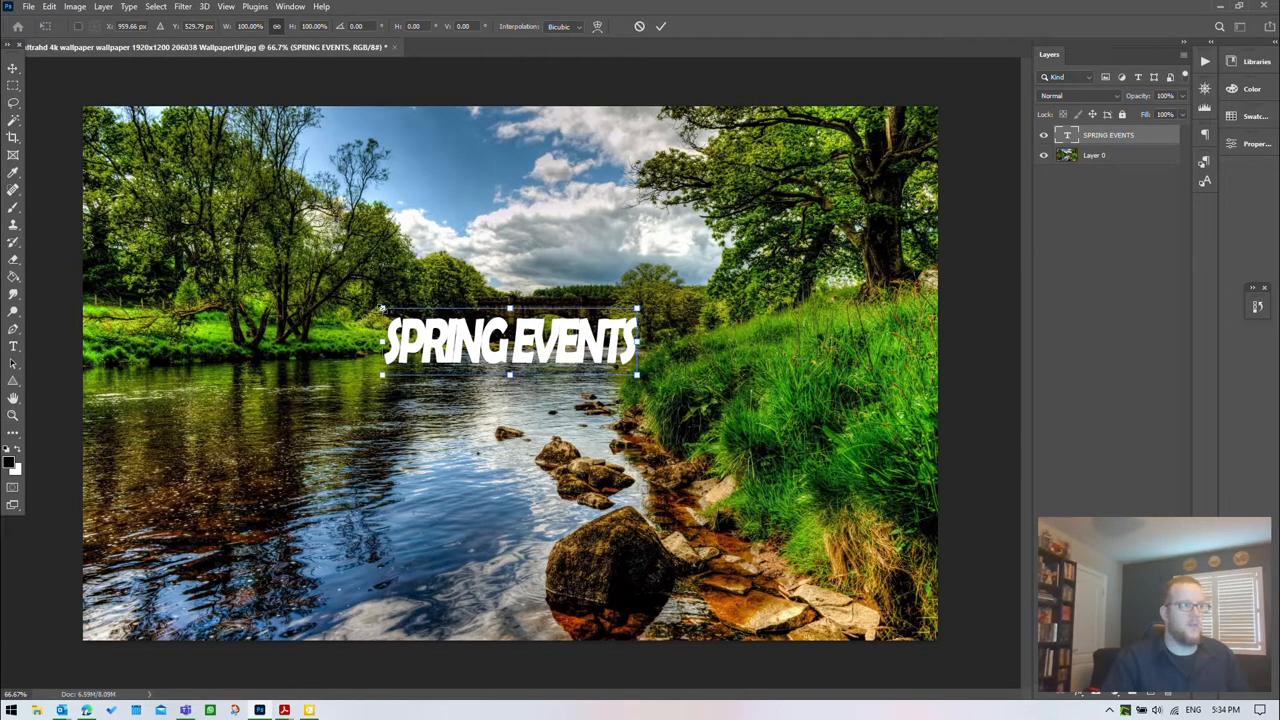
{"action": "left_click_drag", "start_coordinate": [381, 309], "coordinate": [175, 149]}
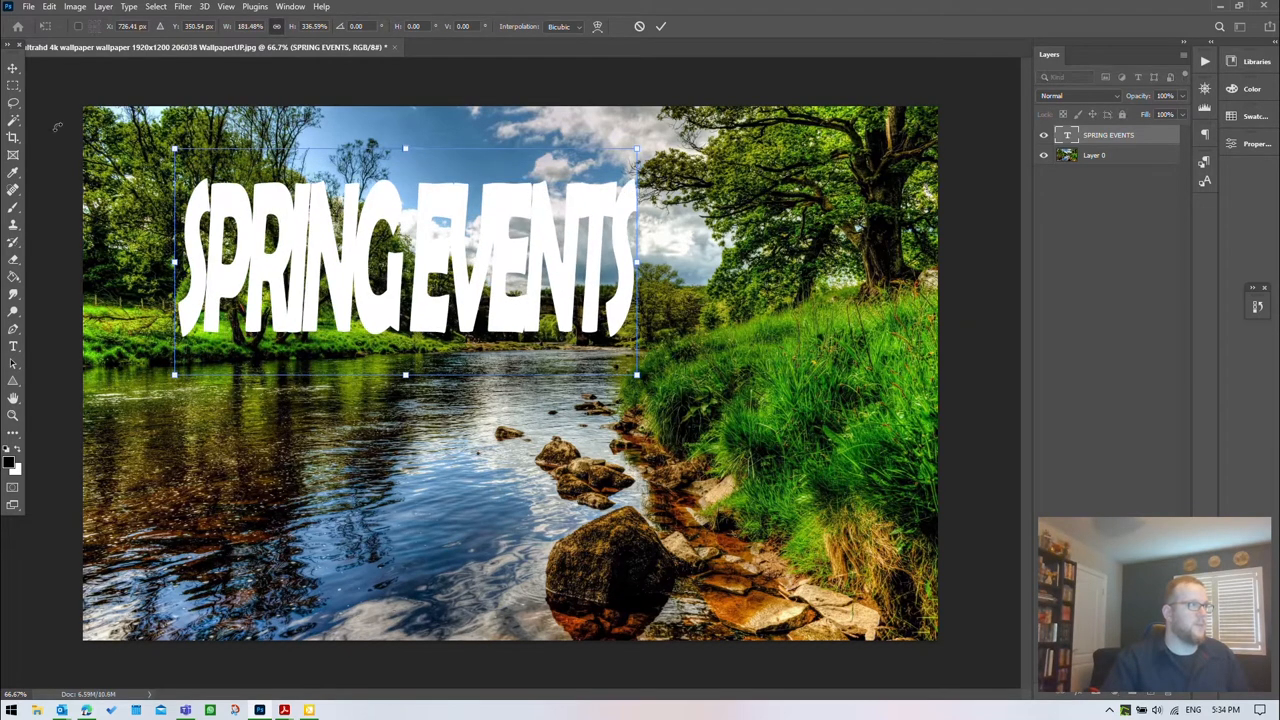
{"action": "left_click", "coordinate": [12, 66]}
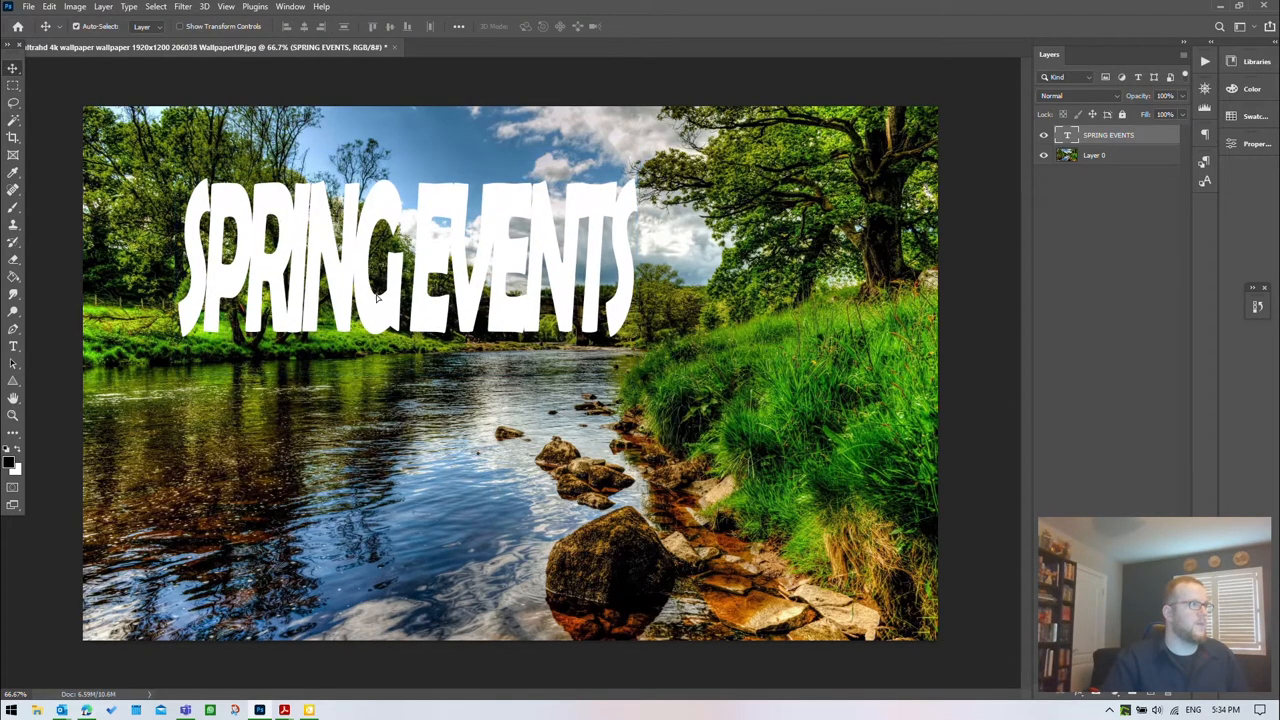
{"action": "left_click_drag", "start_coordinate": [365, 287], "coordinate": [477, 382]}
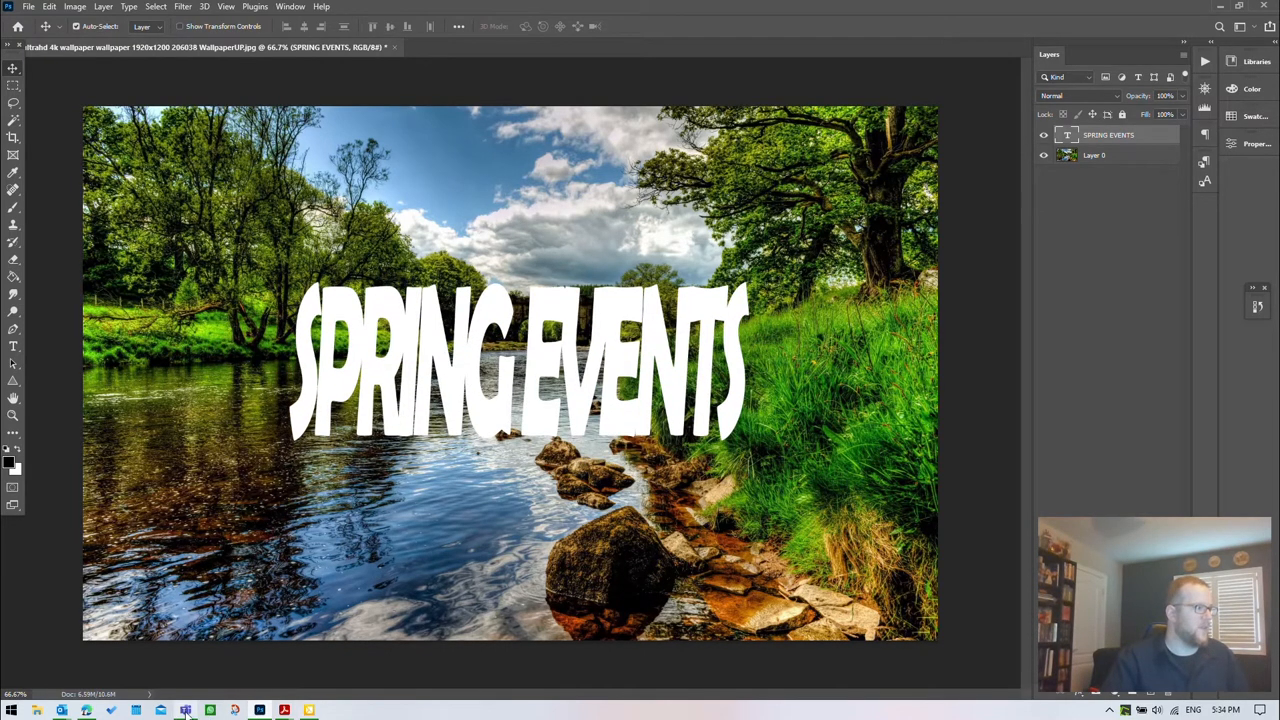
Switch to Photopea and add a text layer reading SPRING over the photo
{"action": "left_click", "coordinate": [87, 711]}
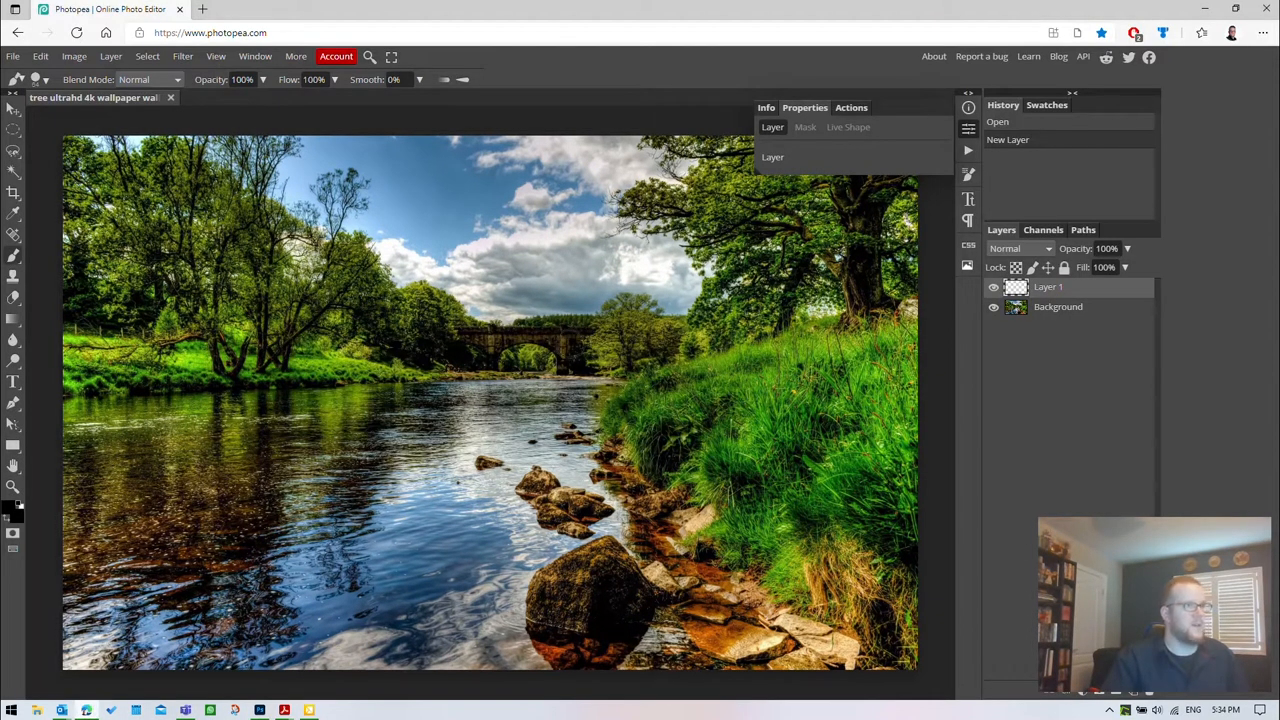
{"action": "left_click", "coordinate": [13, 381]}
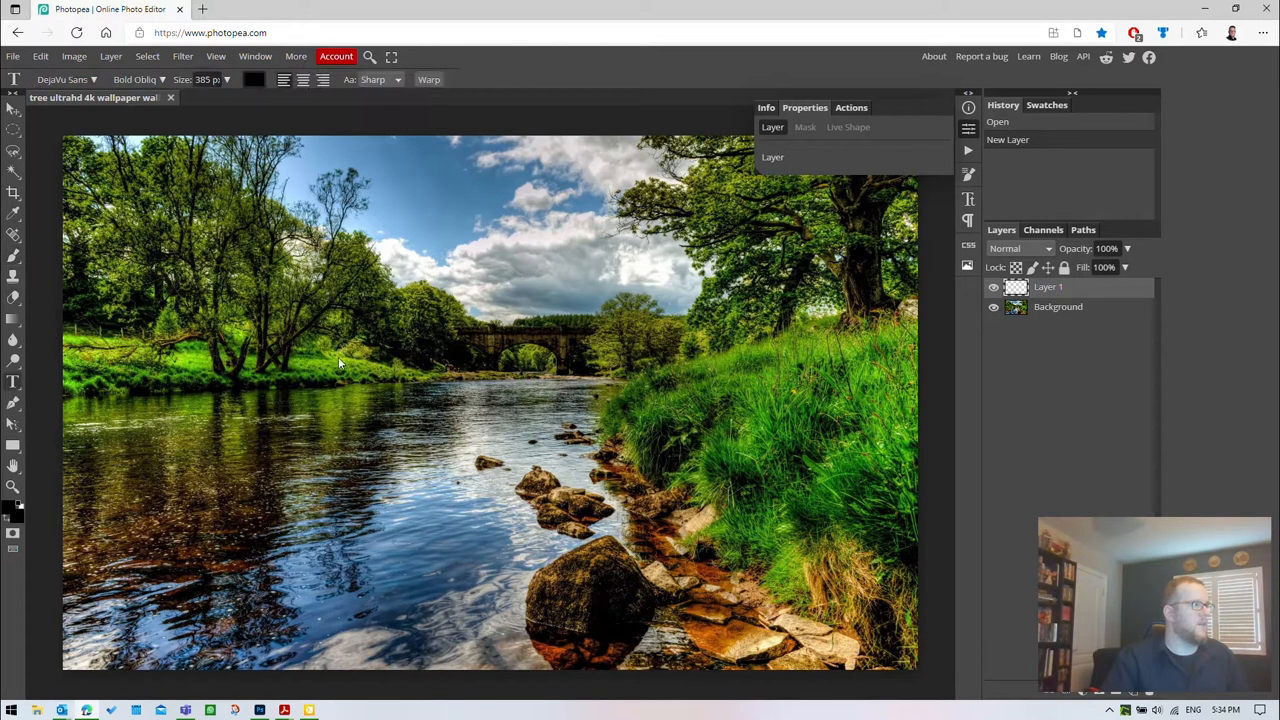
{"action": "left_click", "coordinate": [340, 368]}
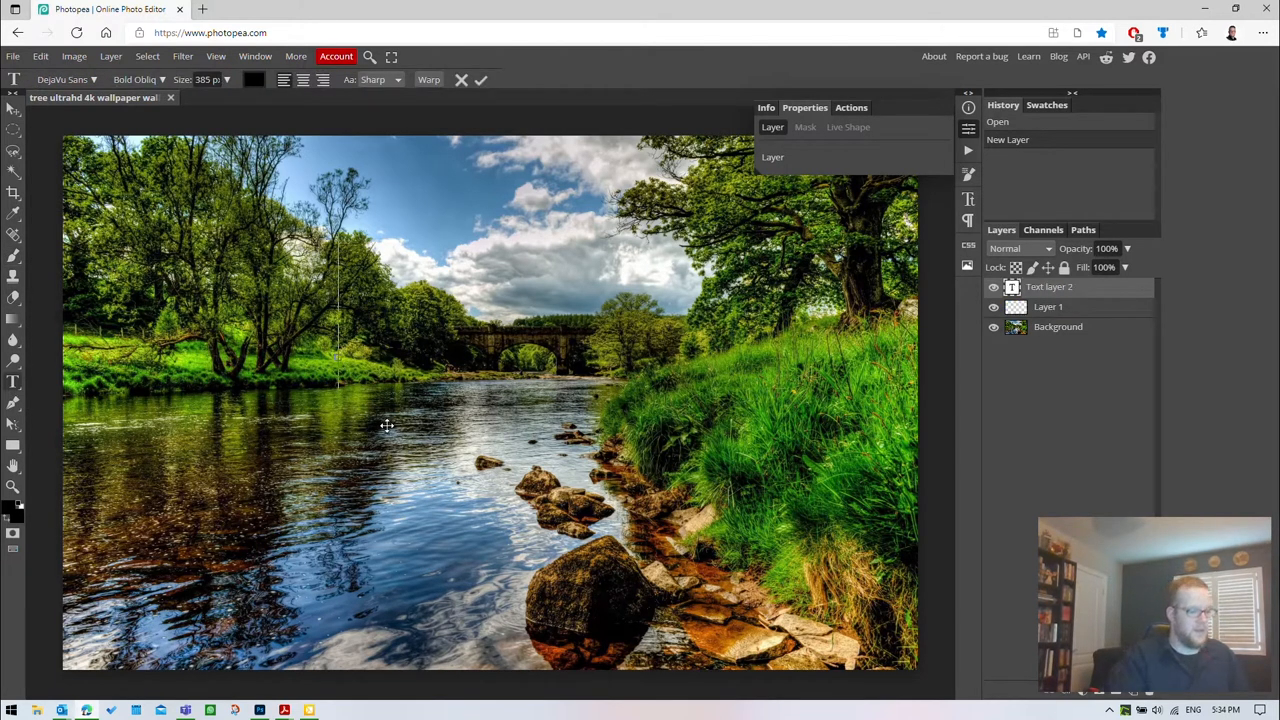
{"action": "type", "text": "SPRI"}
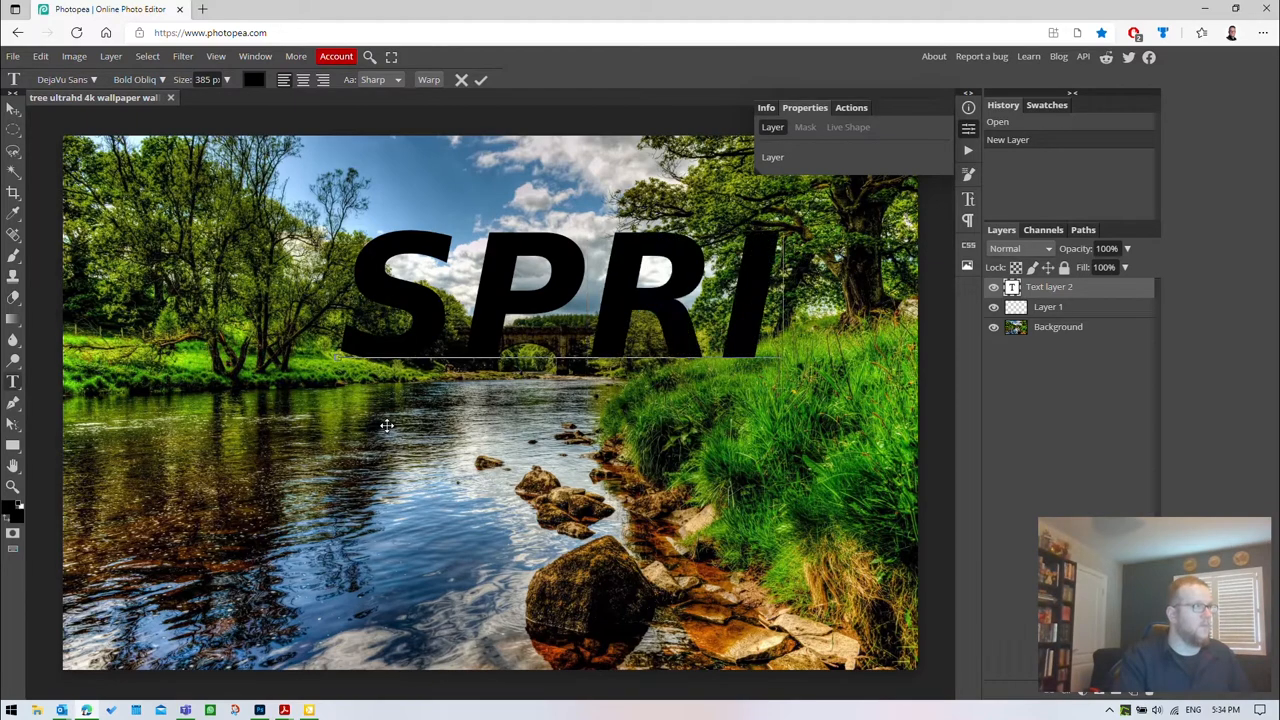
{"action": "type", "text": "NG"}
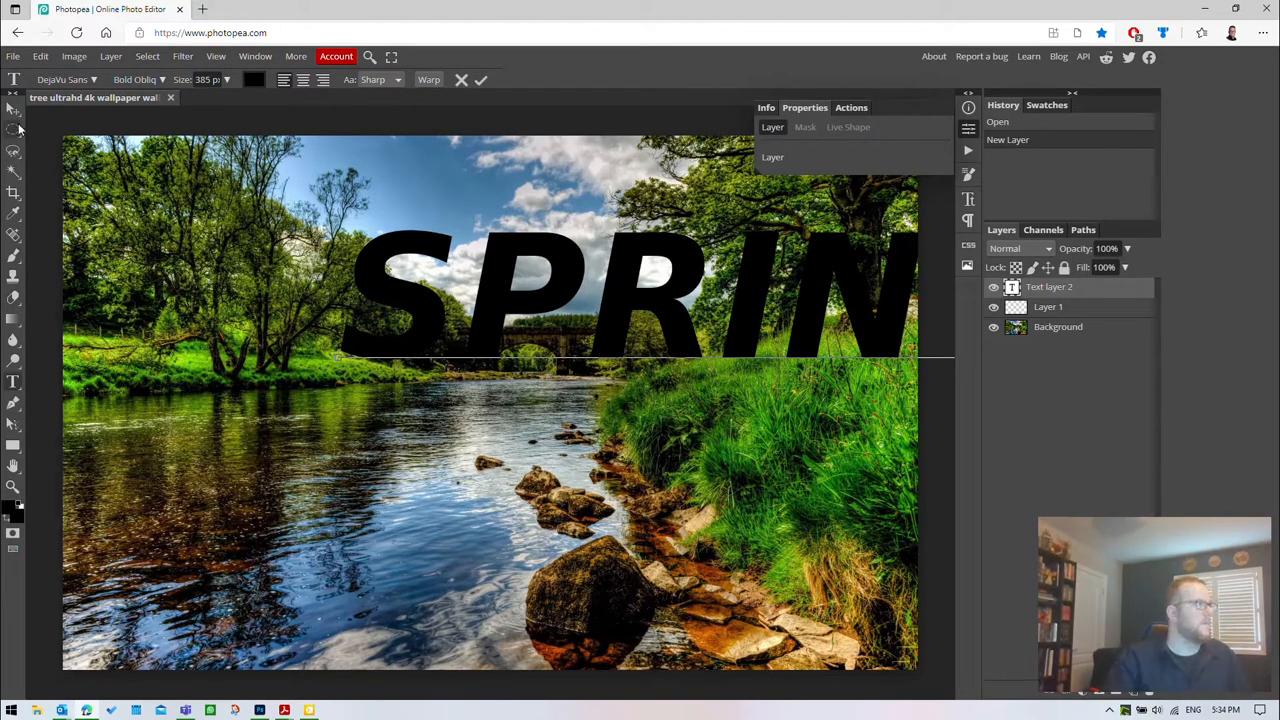
Center the SPRING text on the photo and scale it proportionally to about 104% with Free Transform
{"action": "left_click", "coordinate": [13, 108]}
{"action": "left_click_drag", "start_coordinate": [432, 268], "coordinate": [224, 334]}
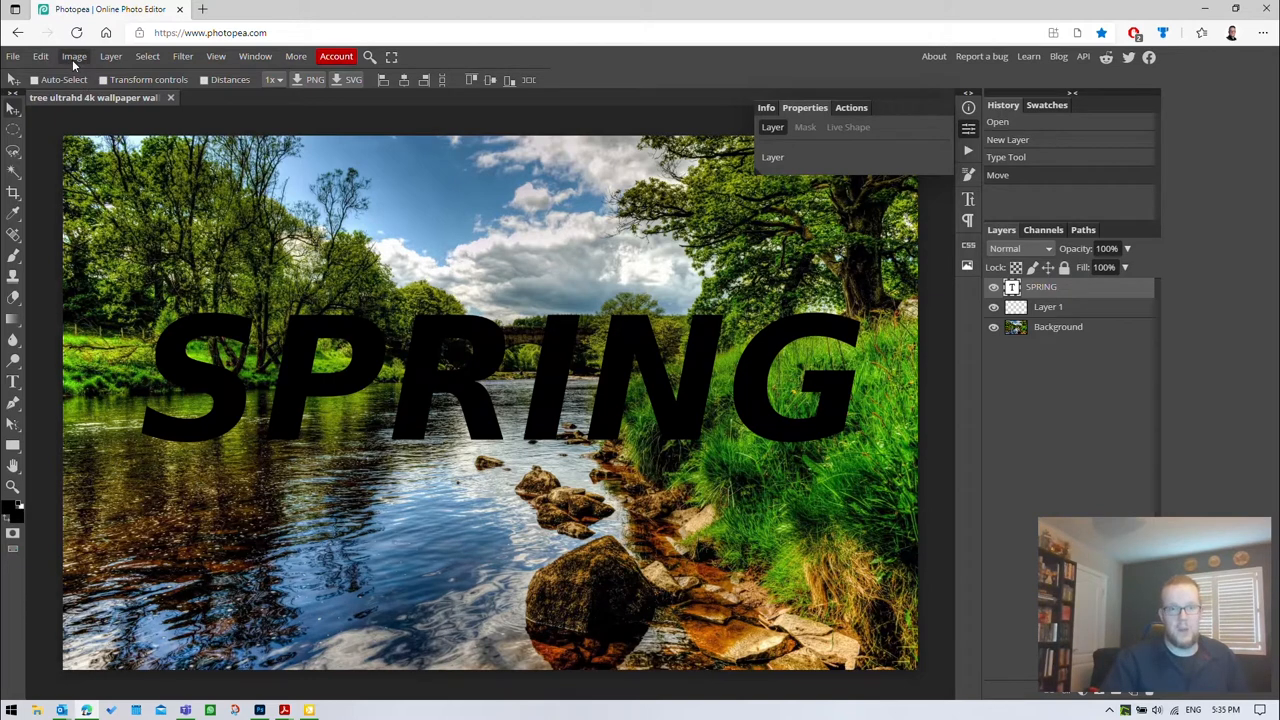
{"action": "left_click", "coordinate": [41, 57]}
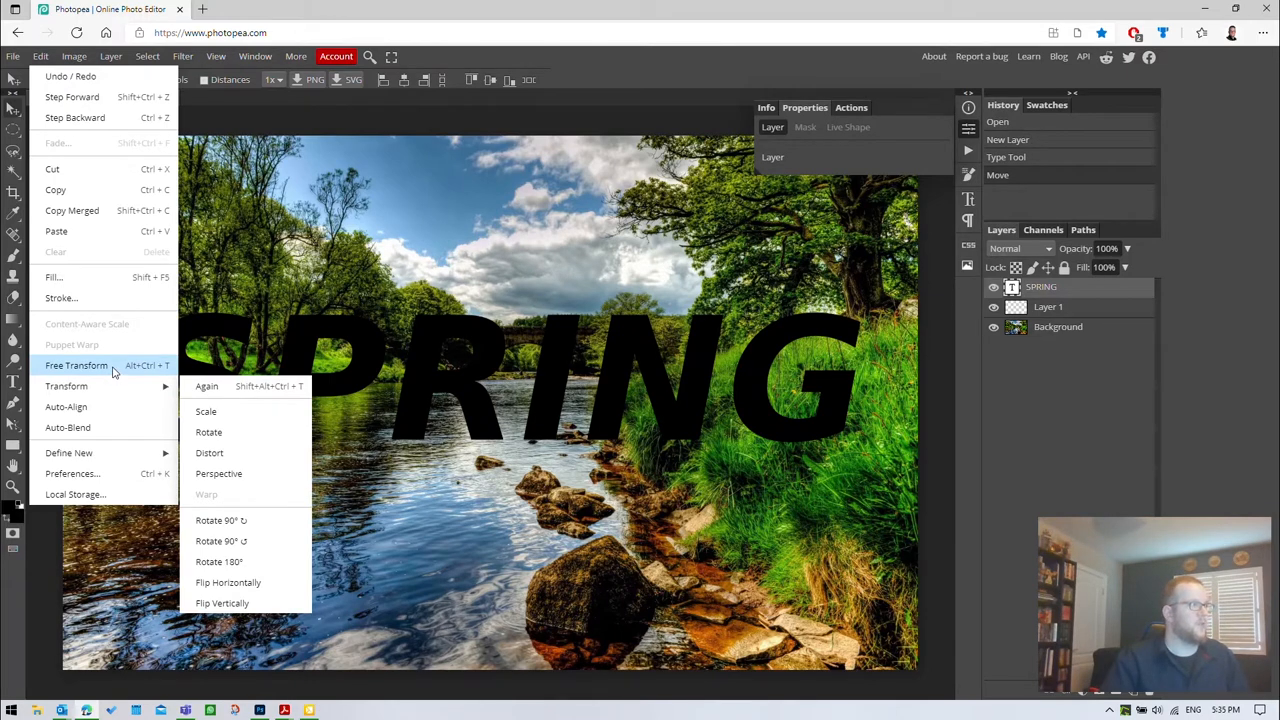
{"action": "left_click", "coordinate": [76, 365]}
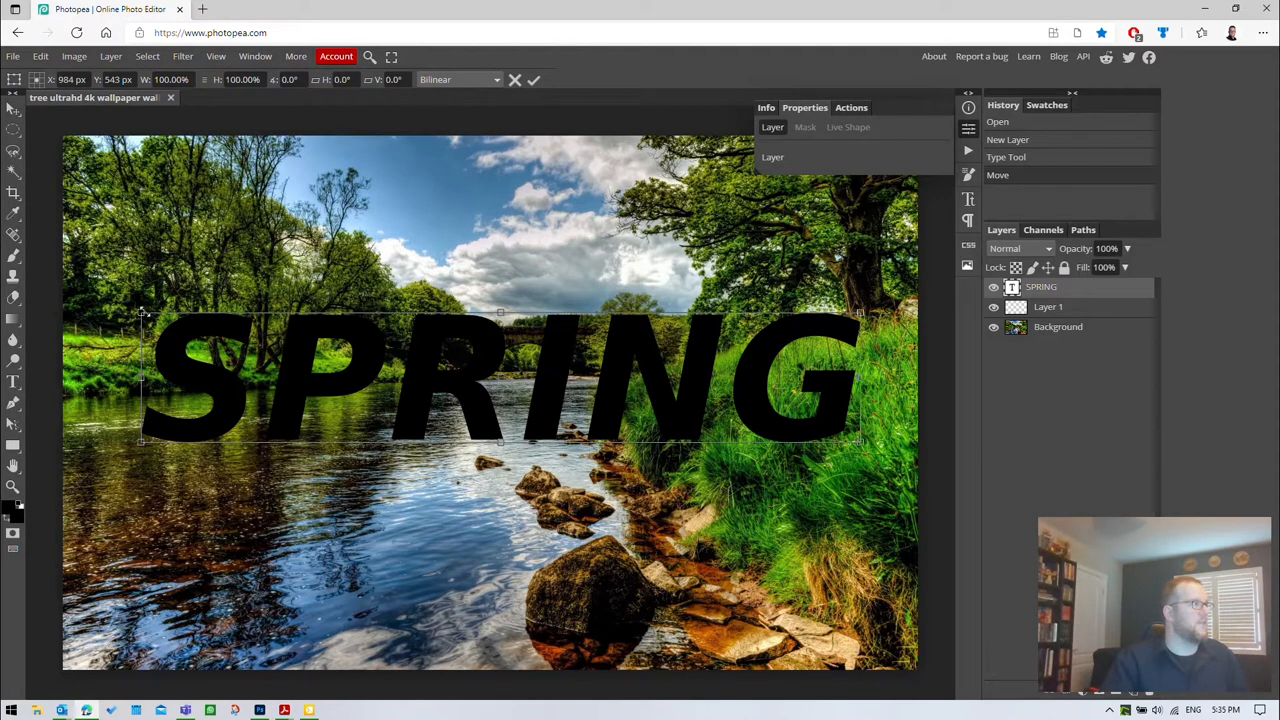
{"action": "left_click_drag", "start_coordinate": [141, 314], "coordinate": [111, 298]}
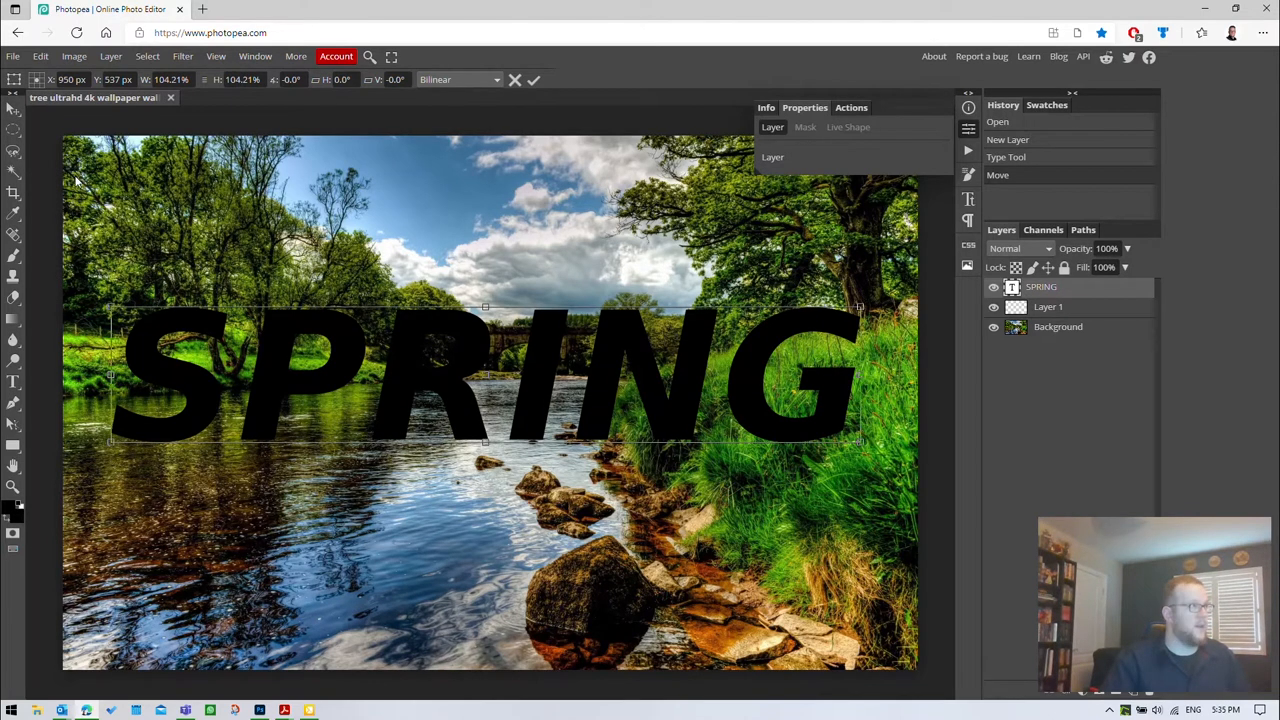
{"action": "key", "text": "Return"}
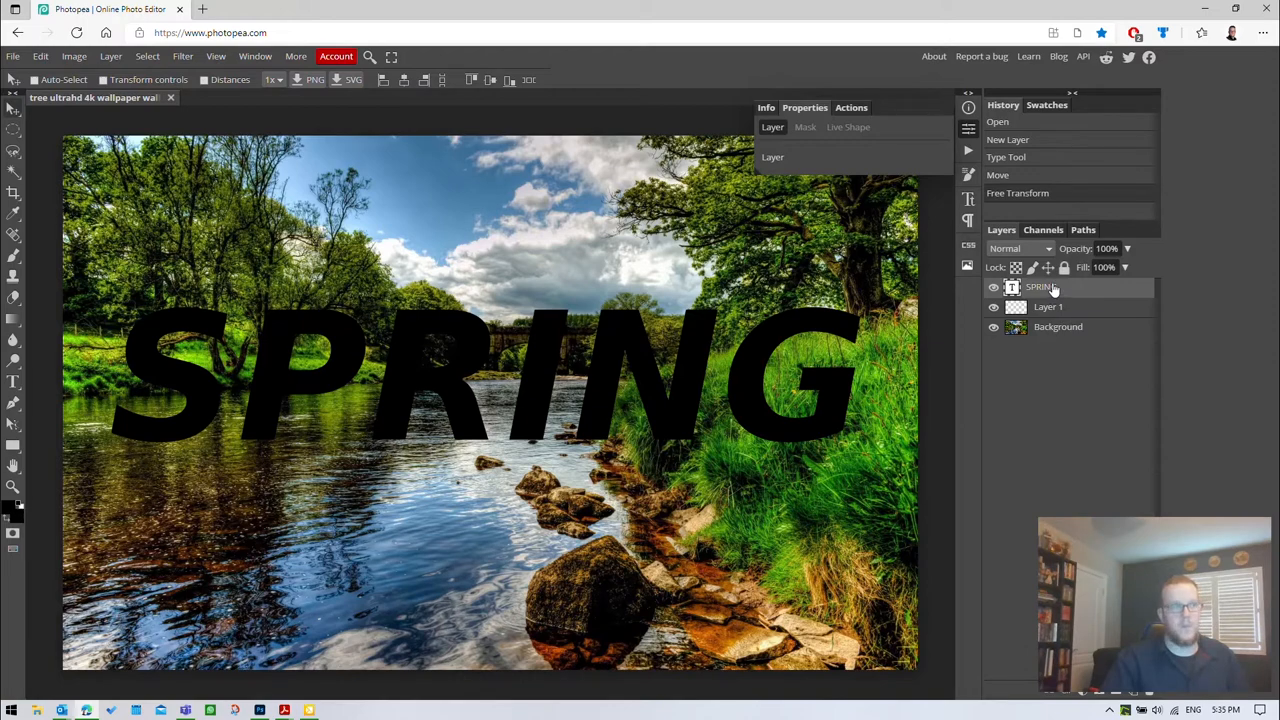
Move the SPRING text layer below the Background layer and switch back to Photoshop
{"action": "left_click_drag", "start_coordinate": [1052, 289], "coordinate": [1064, 346]}
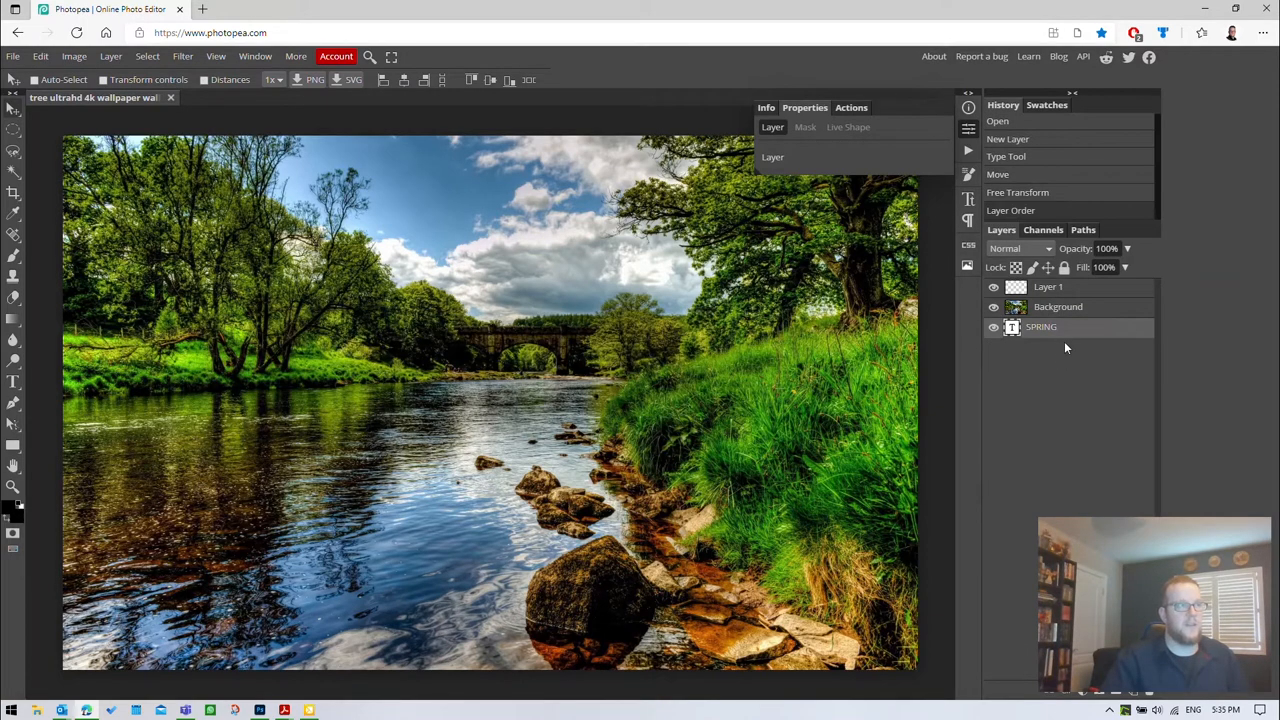
{"action": "left_click", "coordinate": [259, 710]}
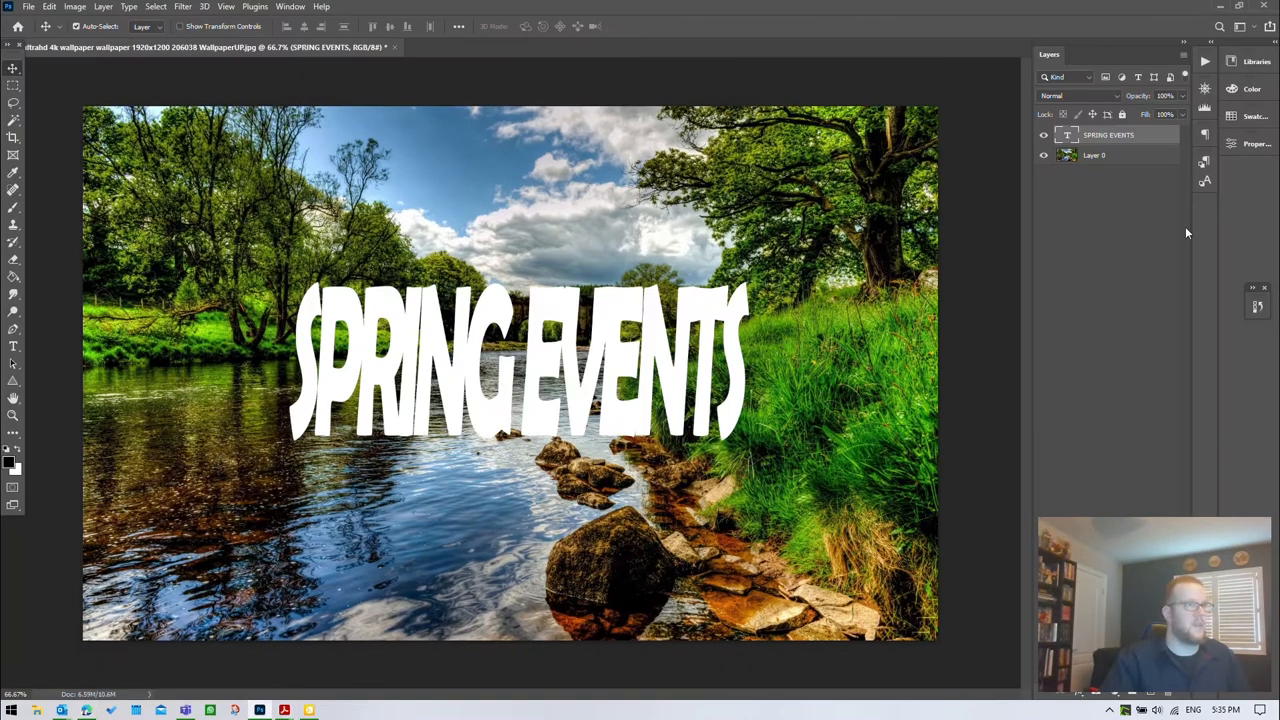
Move the SPRING EVENTS text layer below Layer 0 and clip Layer 0 to it with a clipping mask
{"action": "left_click_drag", "start_coordinate": [1094, 141], "coordinate": [1094, 193]}
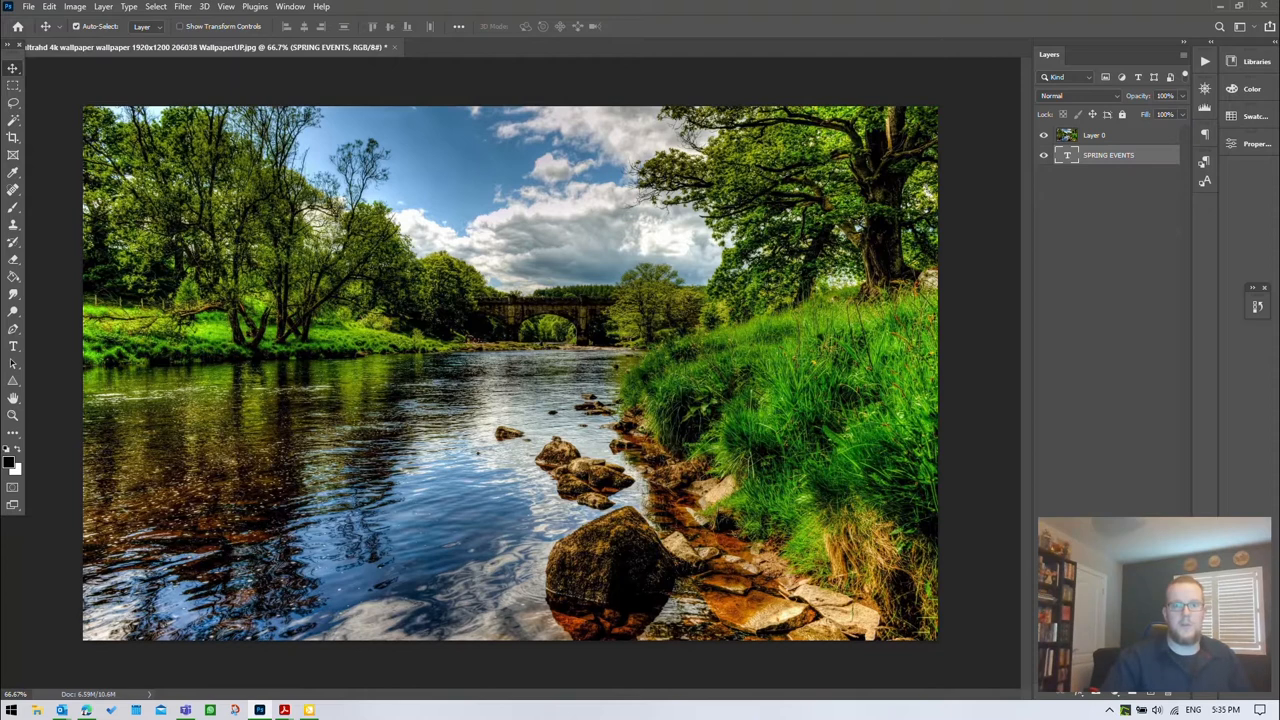
{"action": "left_click", "coordinate": [1114, 141]}
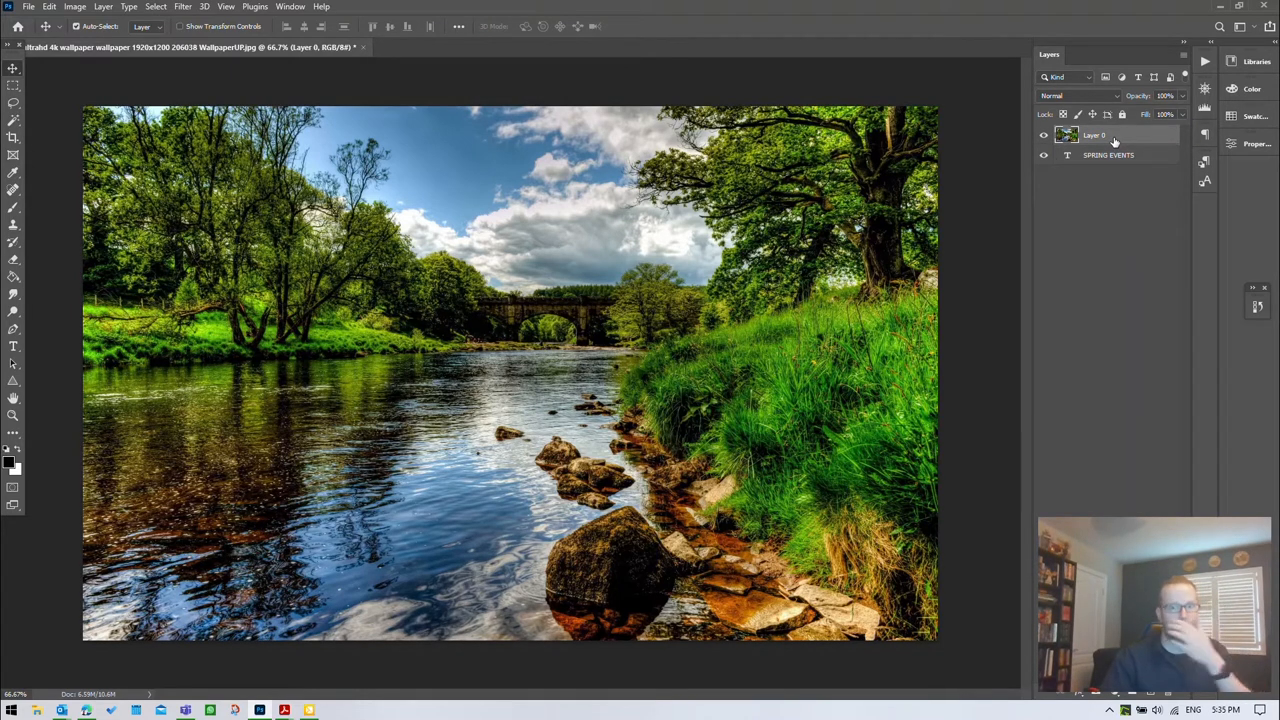
{"action": "left_click", "coordinate": [101, 9]}
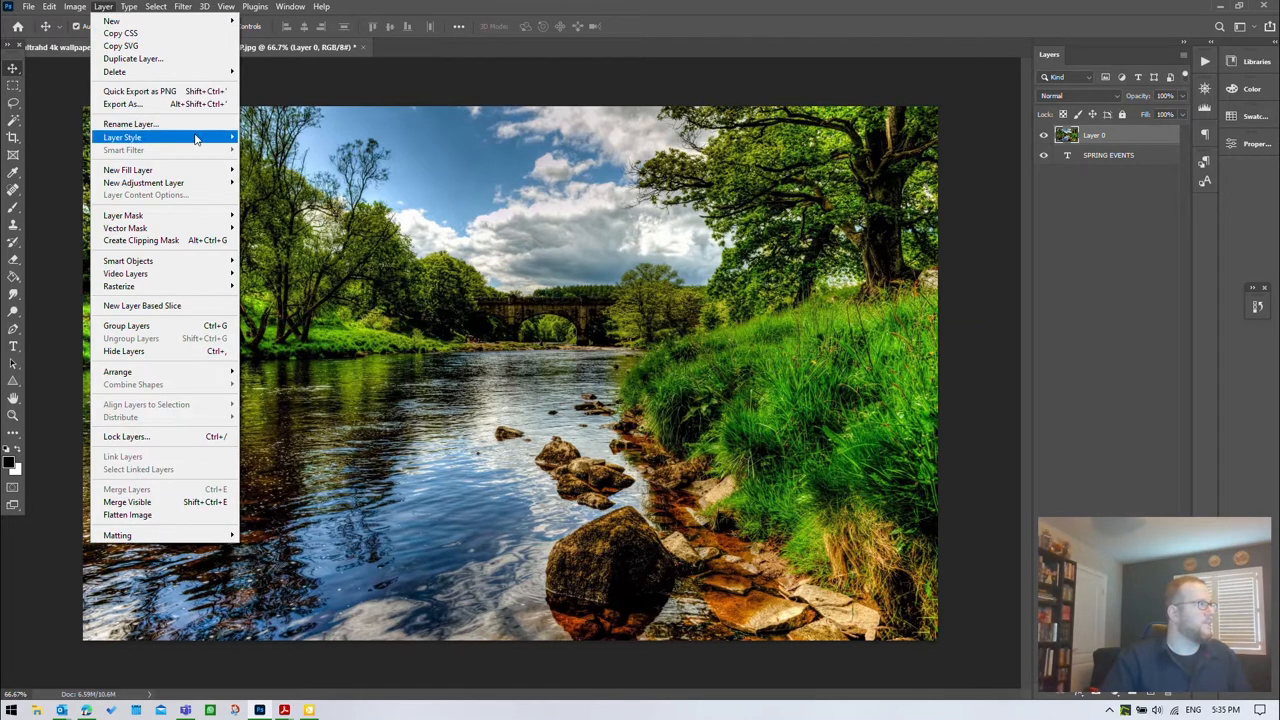
{"action": "mouse_move", "coordinate": [196, 138]}
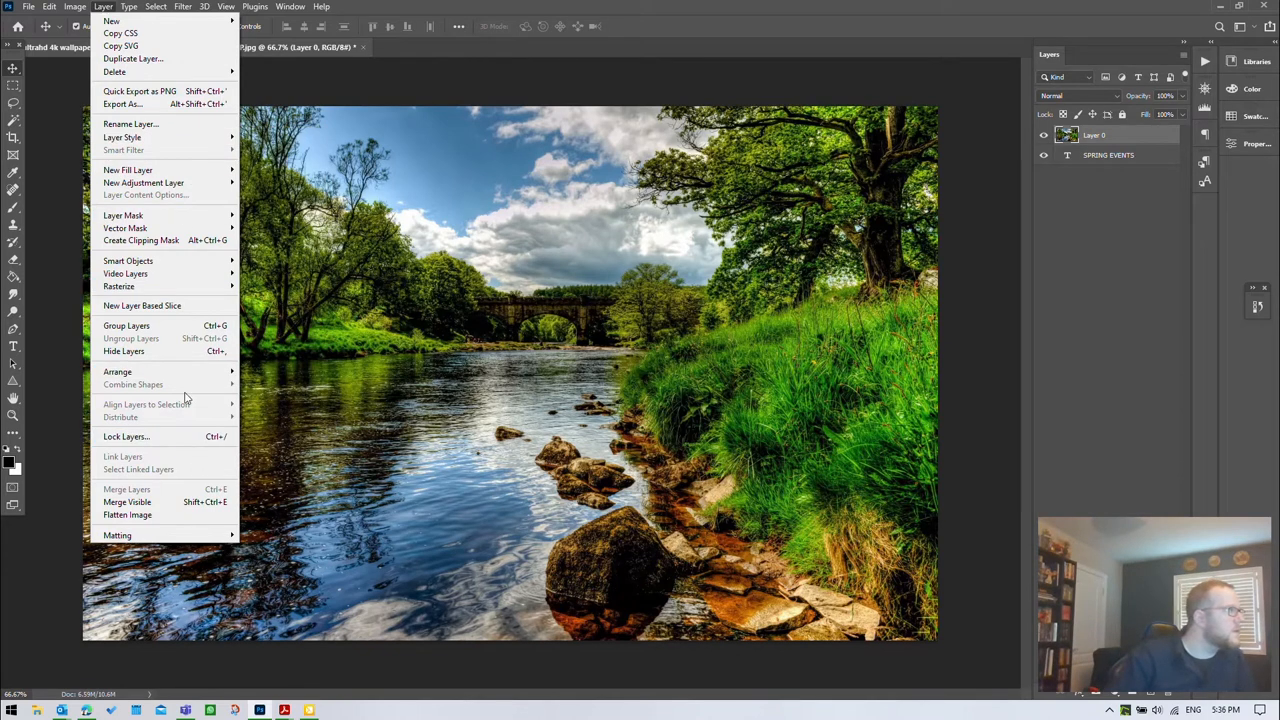
{"action": "left_click", "coordinate": [169, 246]}
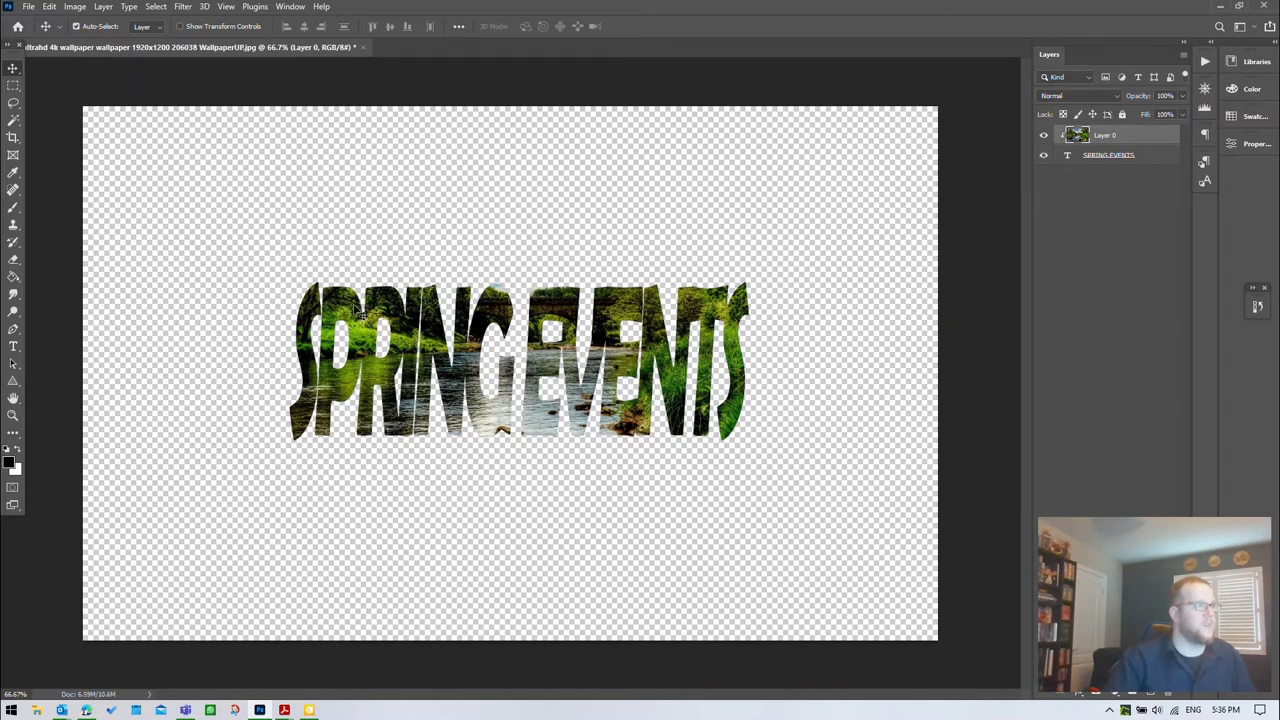
Reposition the clipped photo inside the SPRING EVENTS lettering so the trees, sky and clouds fill the letters
{"action": "left_click_drag", "start_coordinate": [361, 313], "coordinate": [482, 355]}
{"action": "left_click_drag", "start_coordinate": [545, 328], "coordinate": [584, 348]}
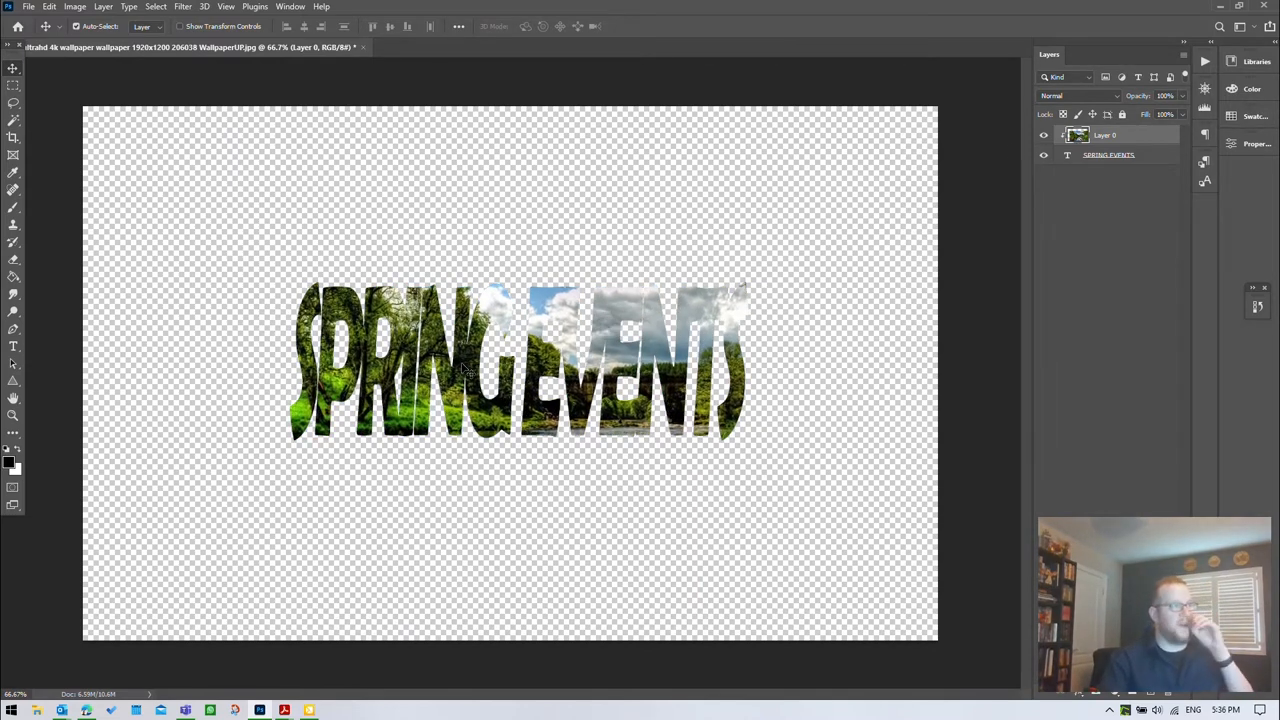
{"action": "left_click_drag", "start_coordinate": [466, 332], "coordinate": [450, 361]}
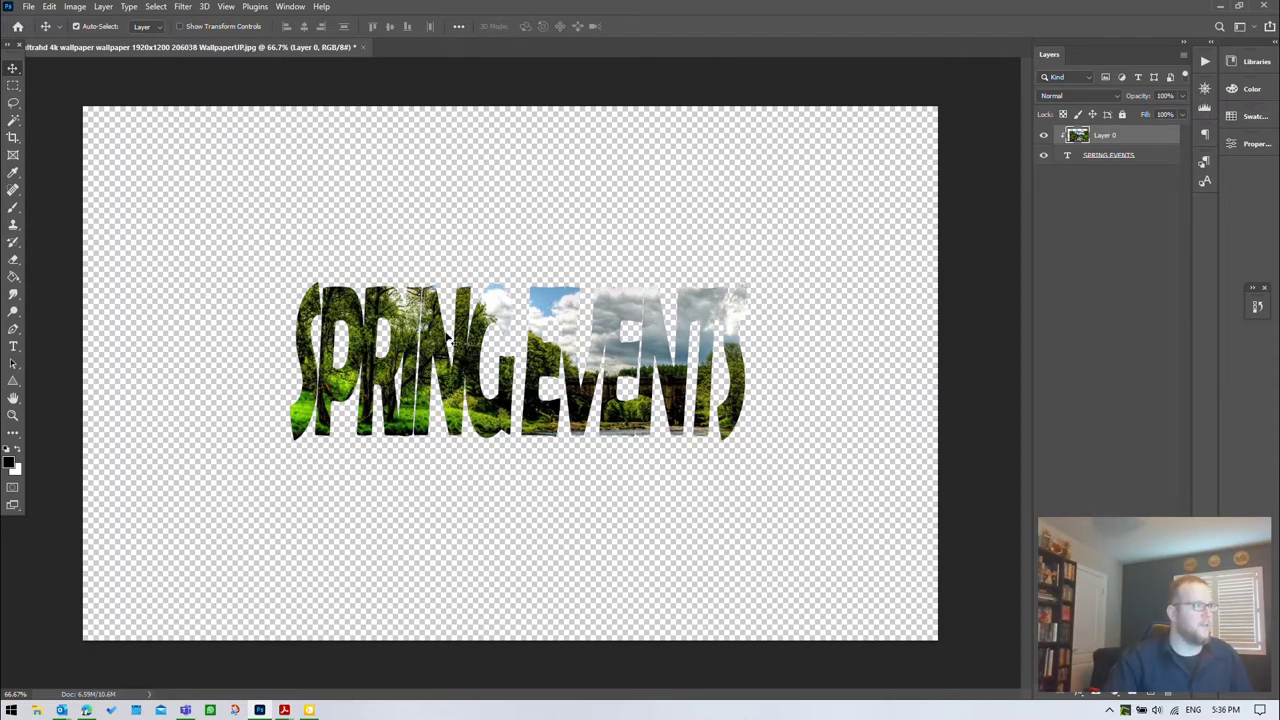
Save the document as a TIFF in Saved Pictures, with layers and transparency kept and no image compression
{"action": "left_click", "coordinate": [29, 8]}
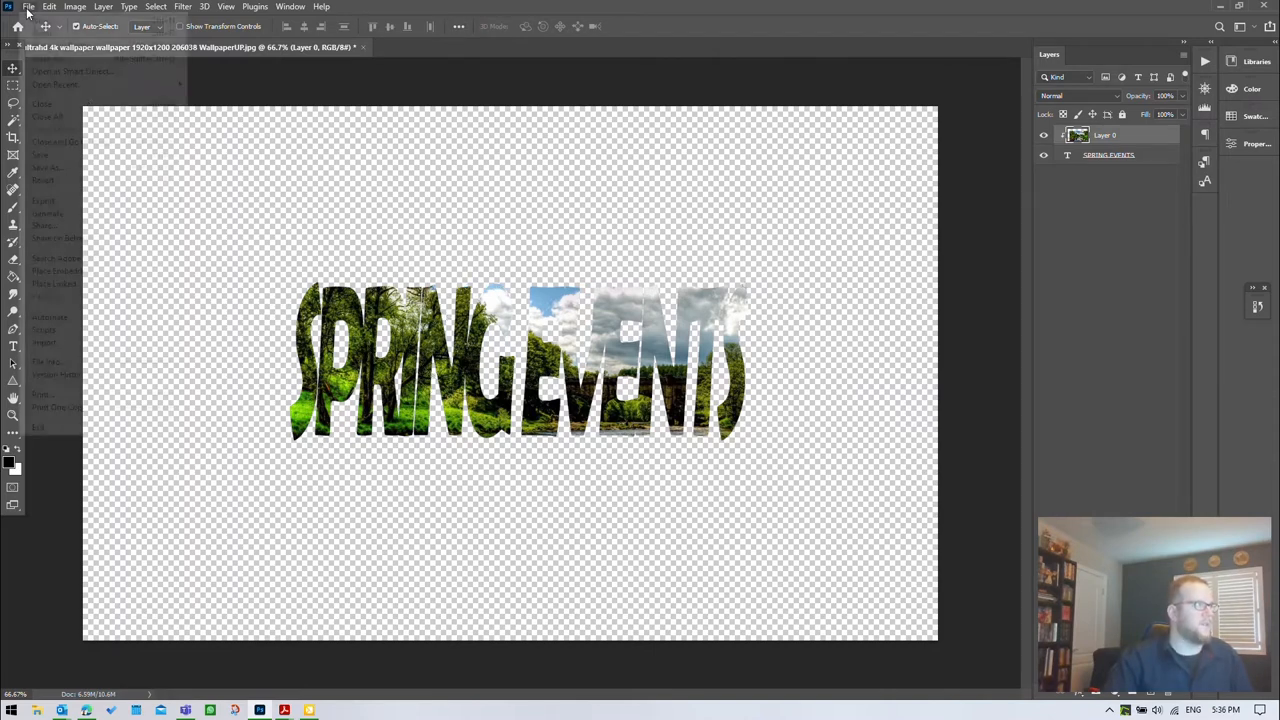
{"action": "left_click", "coordinate": [58, 169]}
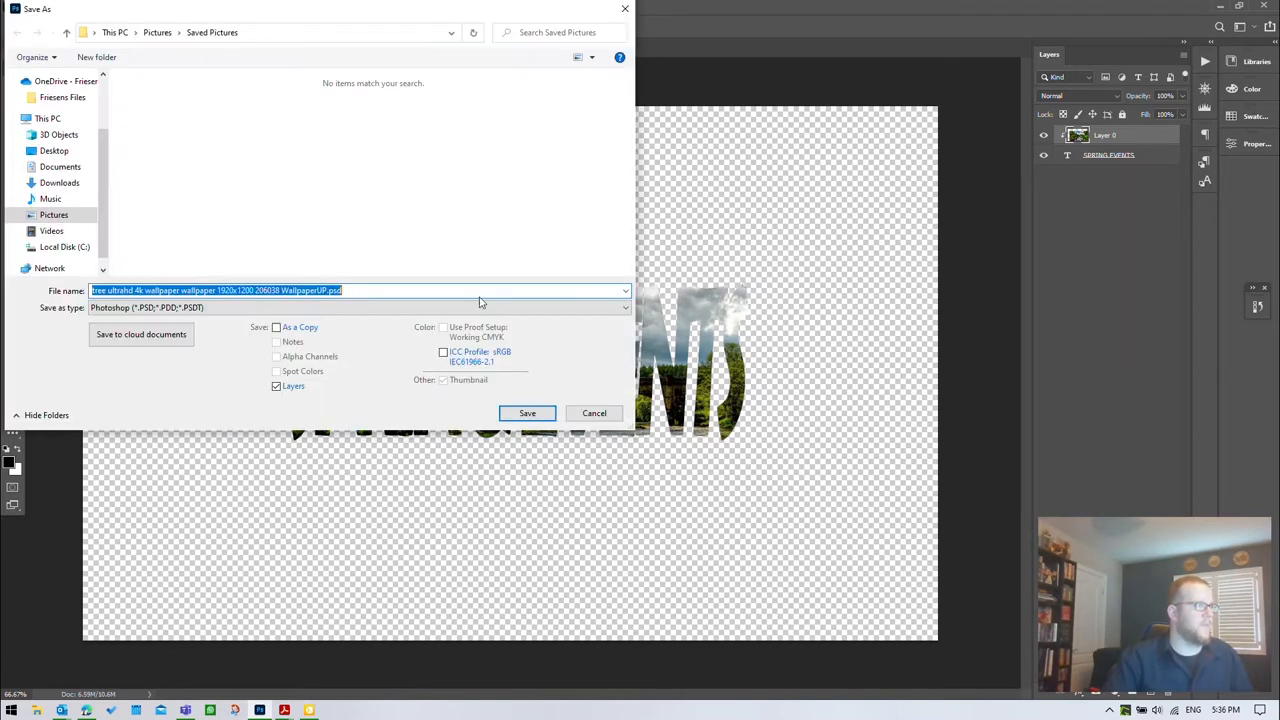
{"action": "left_click", "coordinate": [224, 310]}
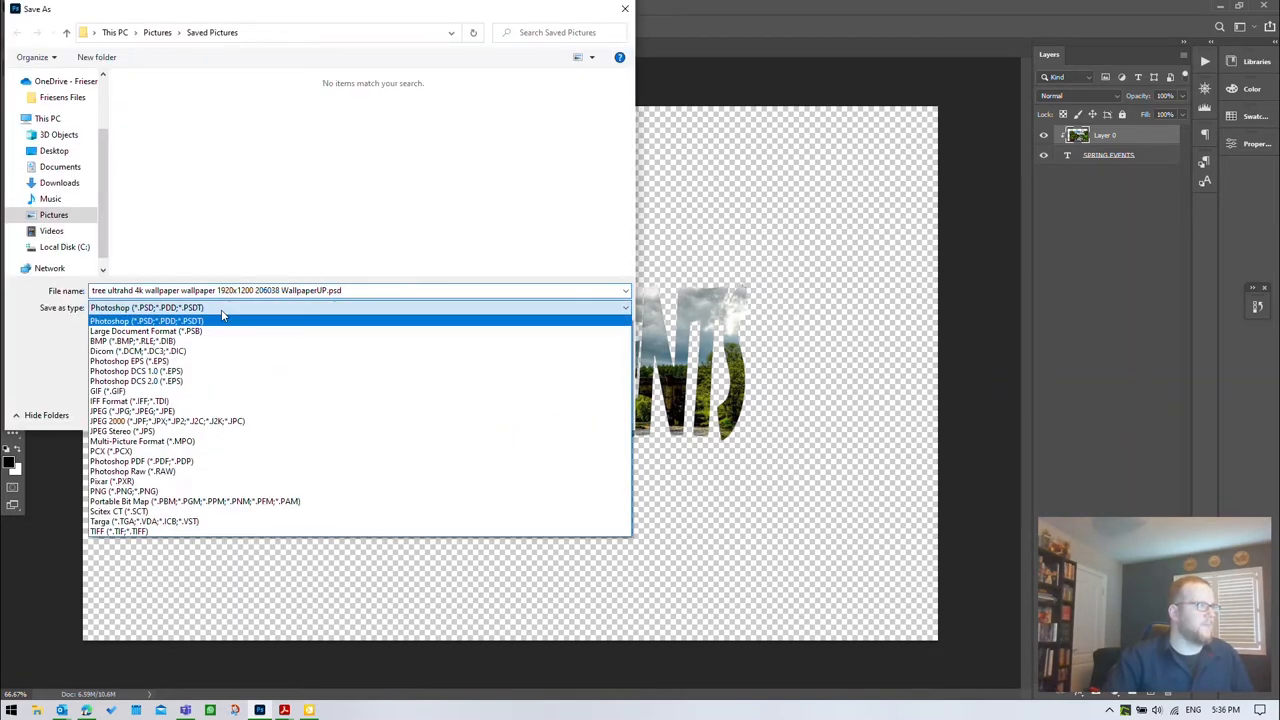
{"action": "left_click", "coordinate": [144, 532]}
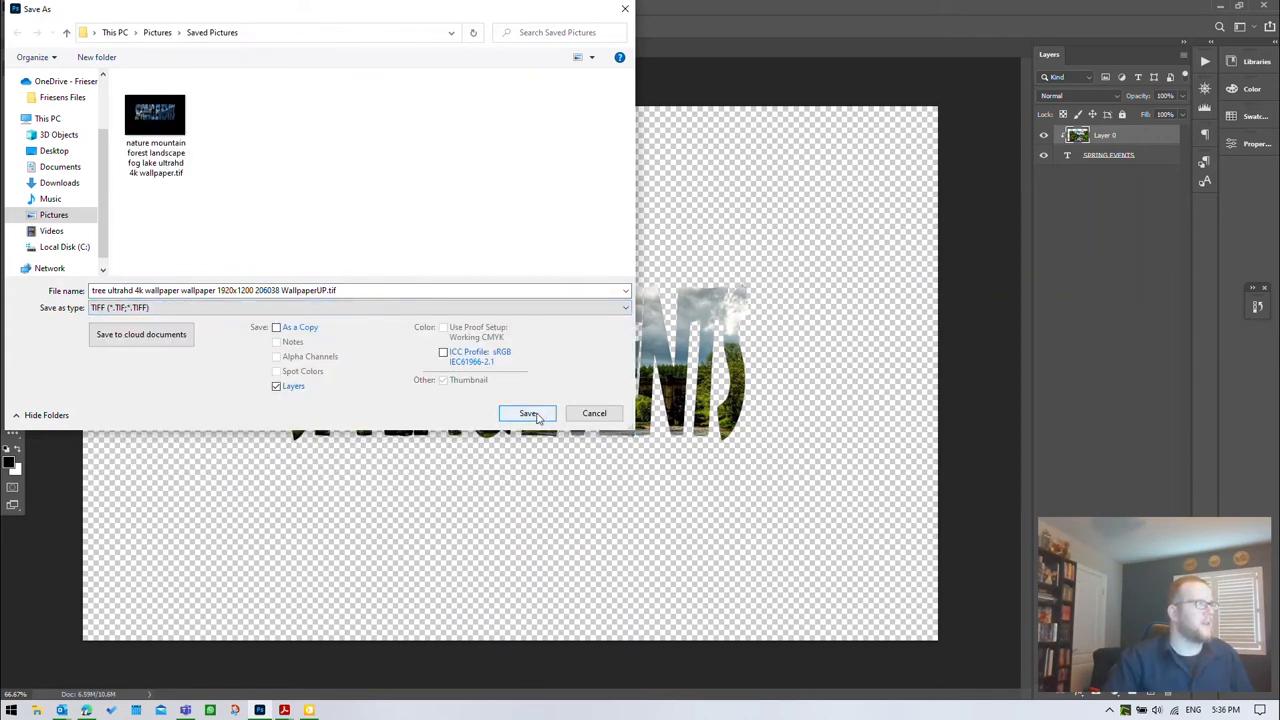
{"action": "left_click", "coordinate": [528, 413]}
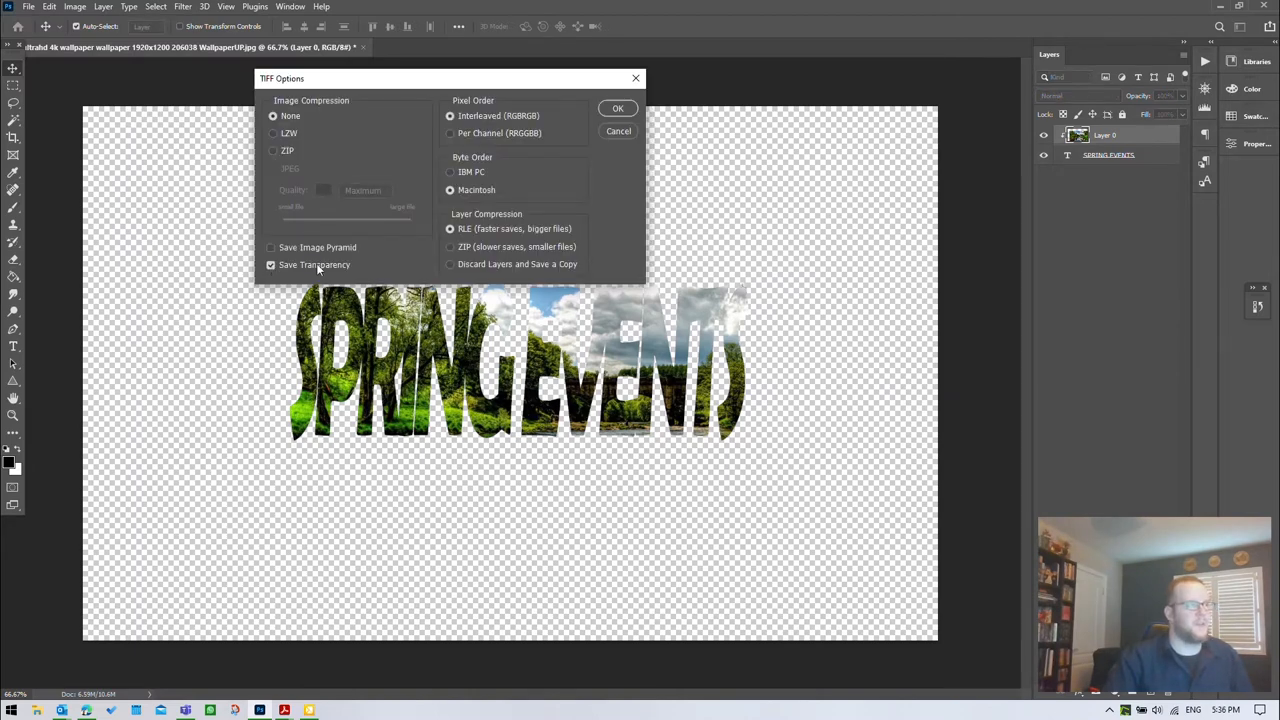
{"action": "left_click", "coordinate": [616, 110]}
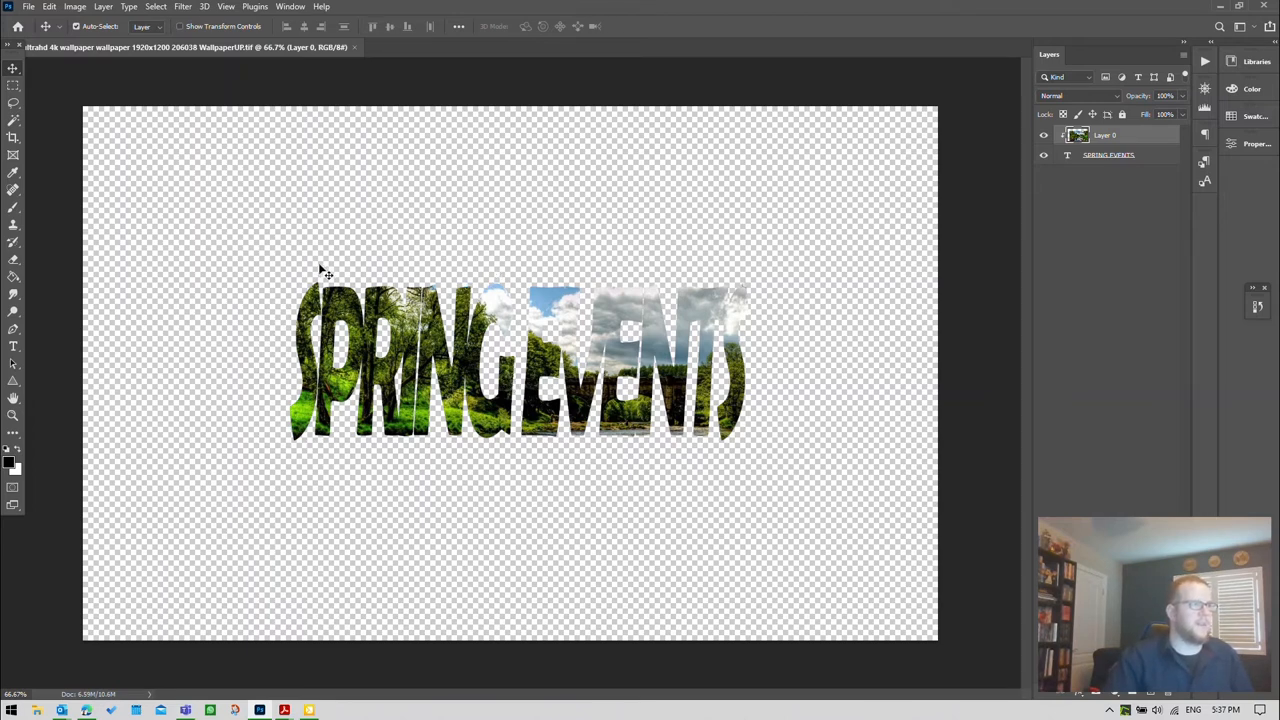
Shift the clipped photo slightly inside the SPRING EVENTS text once more and switch to Photopea
{"action": "left_click_drag", "start_coordinate": [383, 322], "coordinate": [412, 334]}
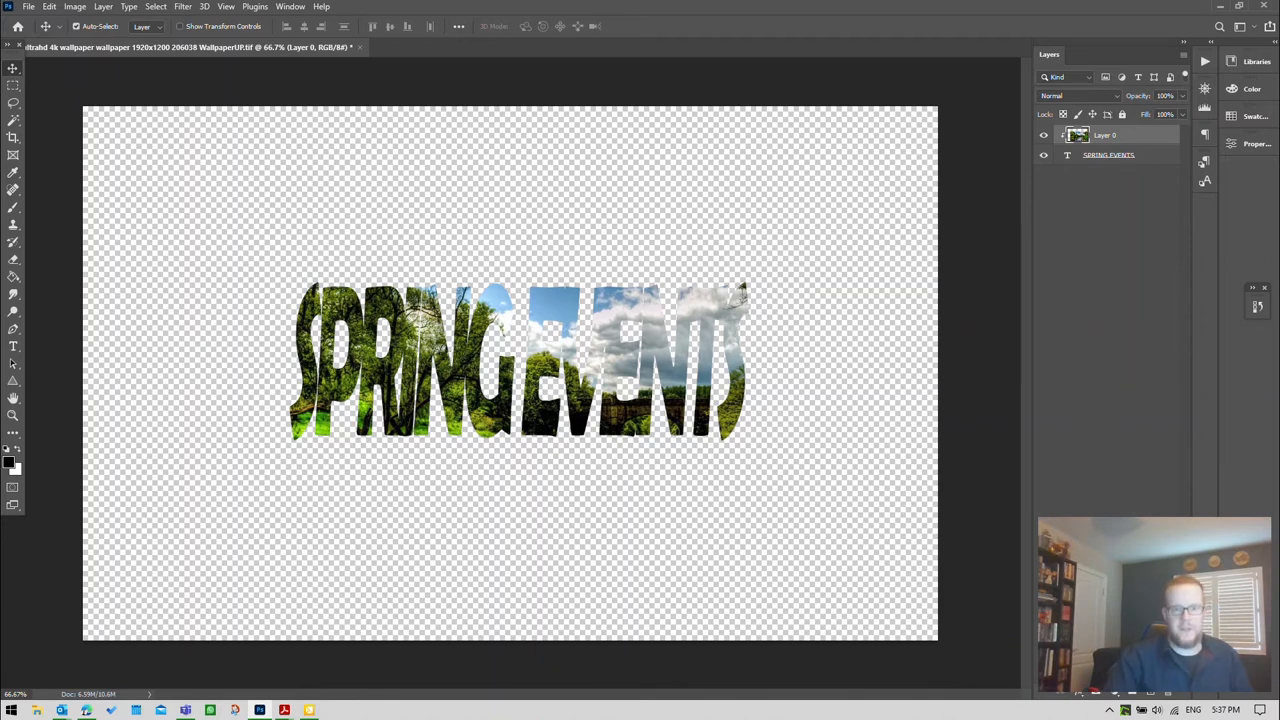
{"action": "left_click", "coordinate": [86, 710]}
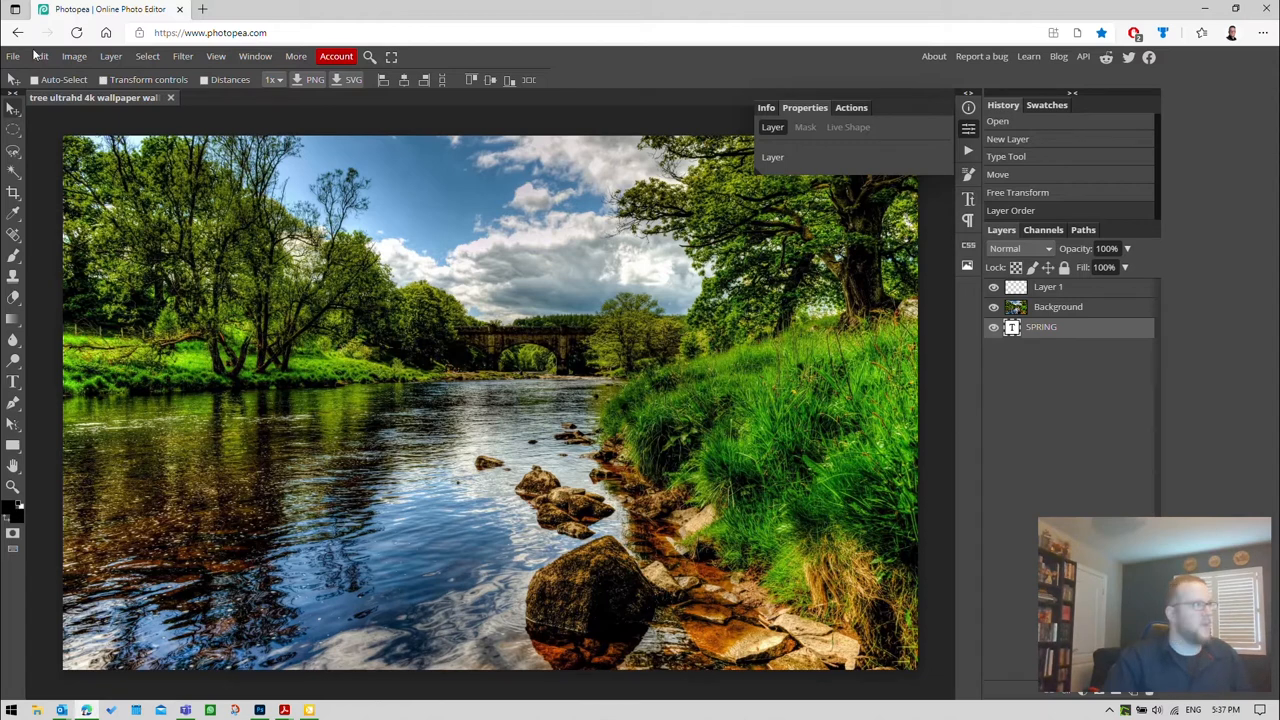
Clip the Background layer to the SPRING text with a clipping mask and move the photo so trees and sky fill the letters
{"action": "left_click", "coordinate": [110, 56]}
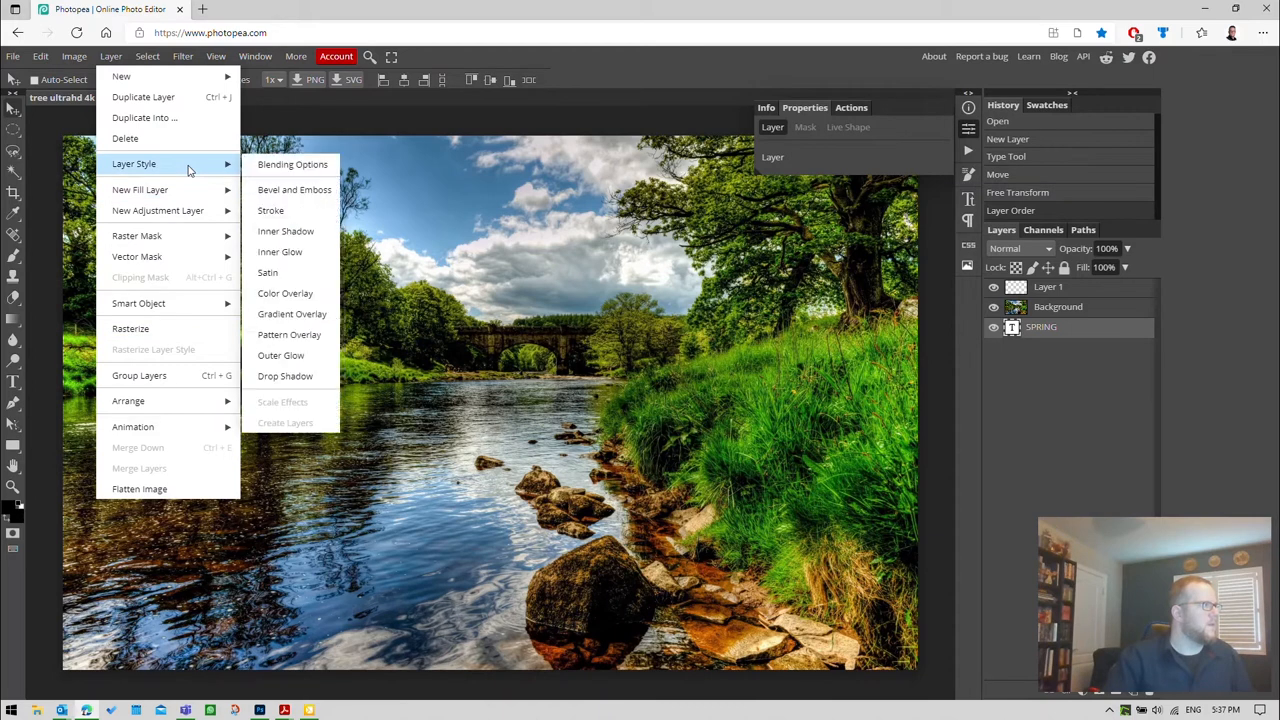
{"action": "left_click", "coordinate": [1040, 311]}
{"action": "left_click", "coordinate": [108, 56]}
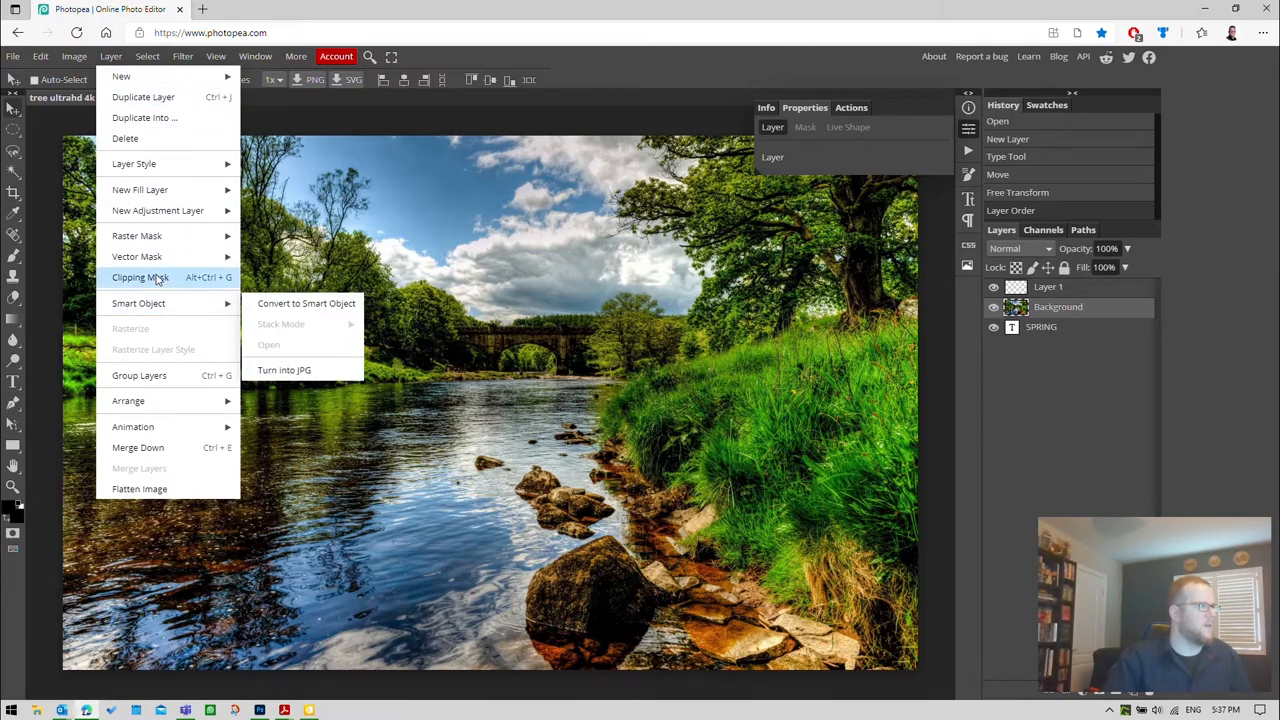
{"action": "left_click", "coordinate": [156, 279]}
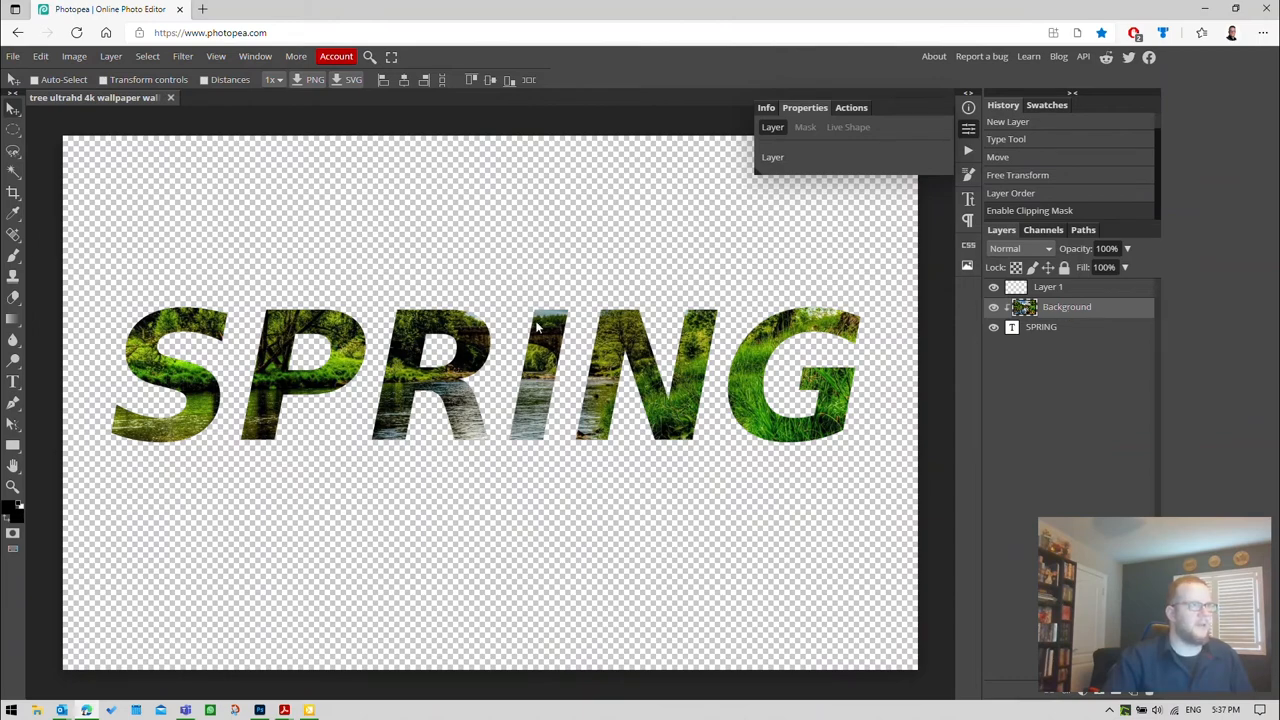
{"action": "left_click_drag", "start_coordinate": [432, 326], "coordinate": [467, 340]}
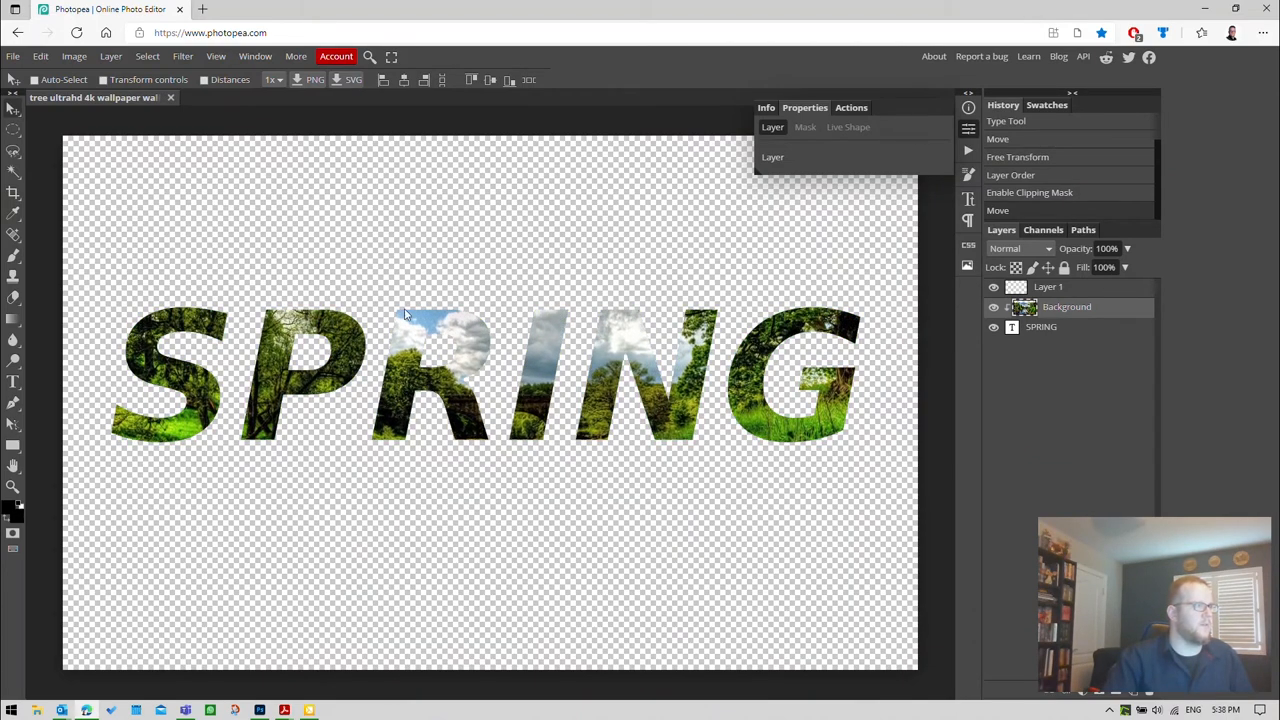
Export the SPRING image as a TIFF at 1920 x 1200 px without attached metadata
{"action": "left_click", "coordinate": [13, 57]}
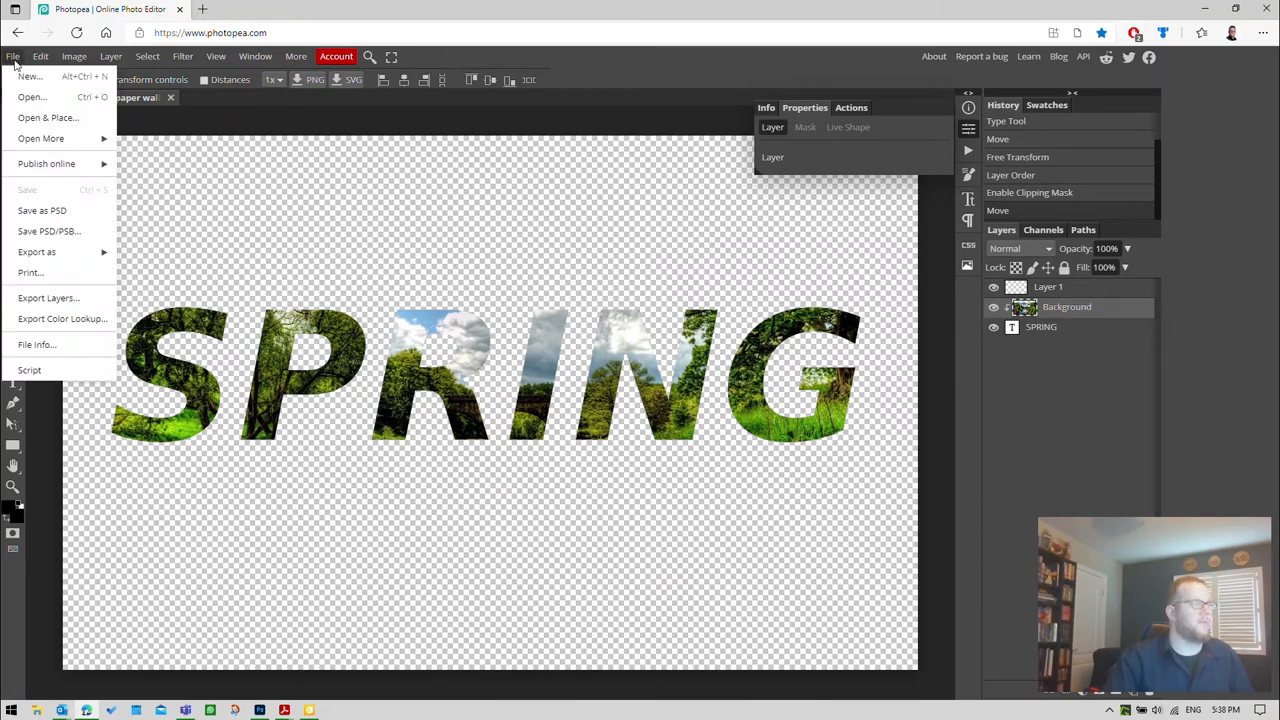
{"action": "mouse_move", "coordinate": [62, 258]}
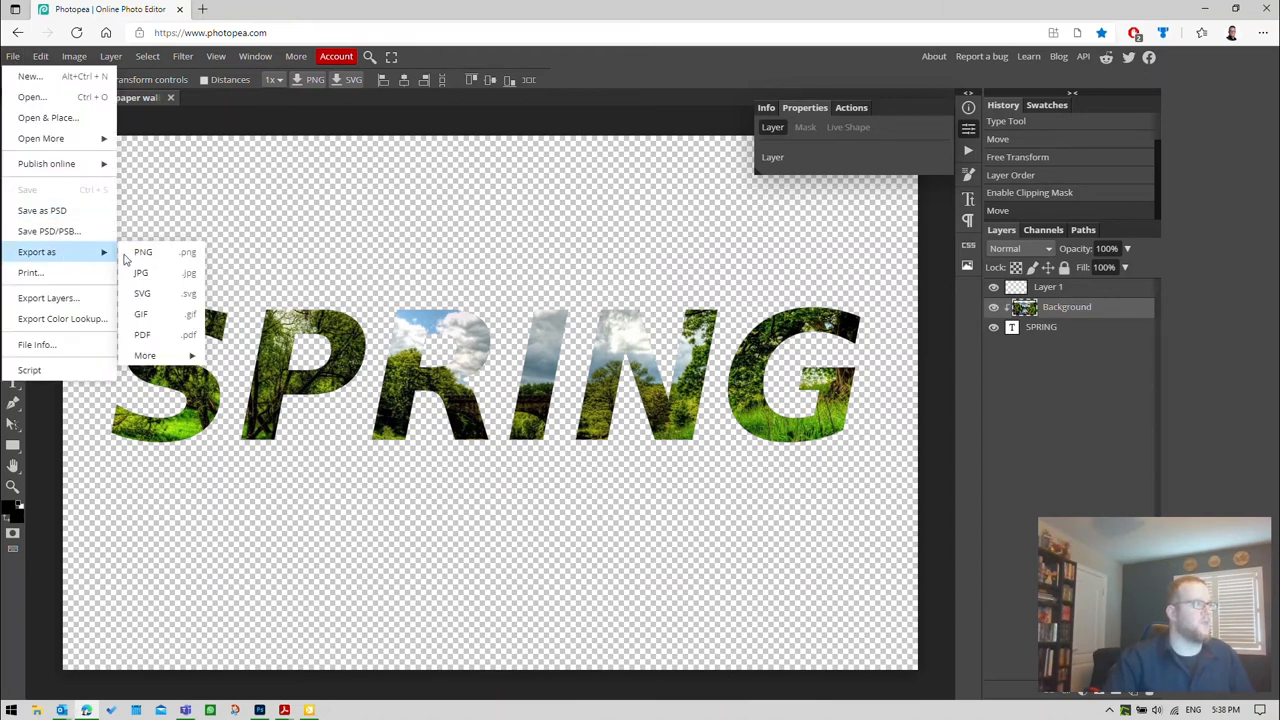
{"action": "mouse_move", "coordinate": [167, 358]}
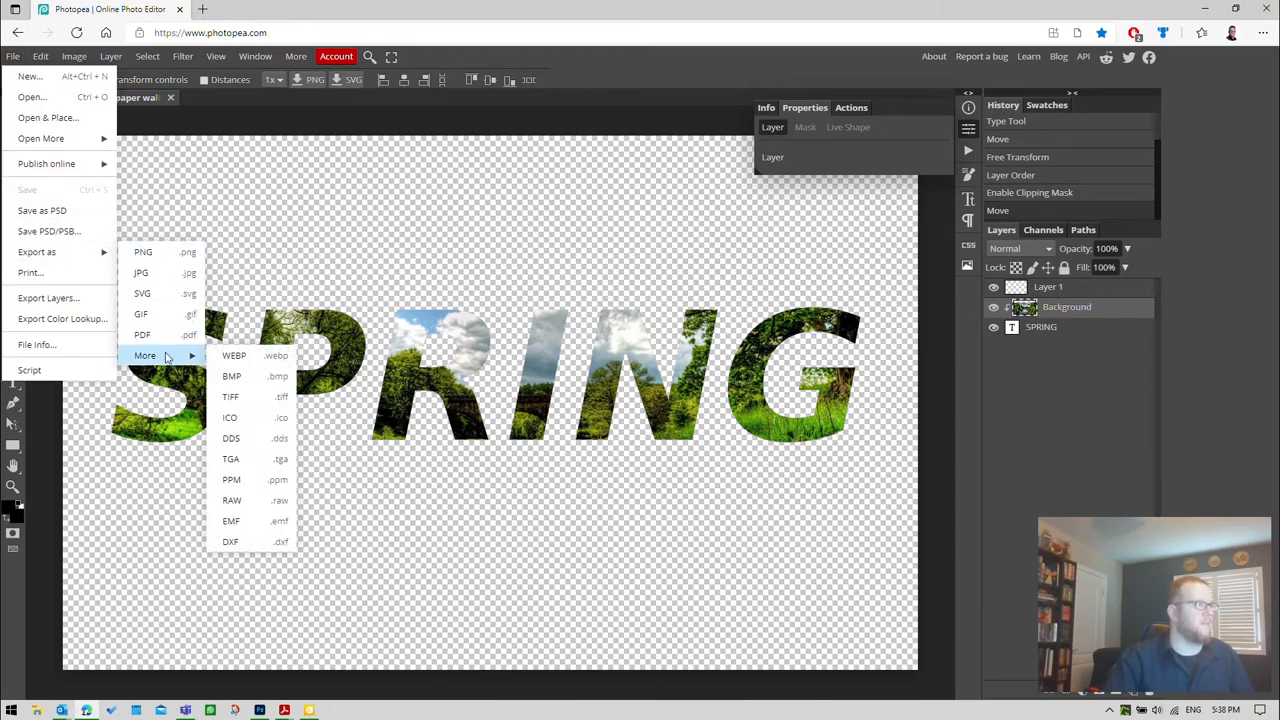
{"action": "left_click", "coordinate": [228, 398]}
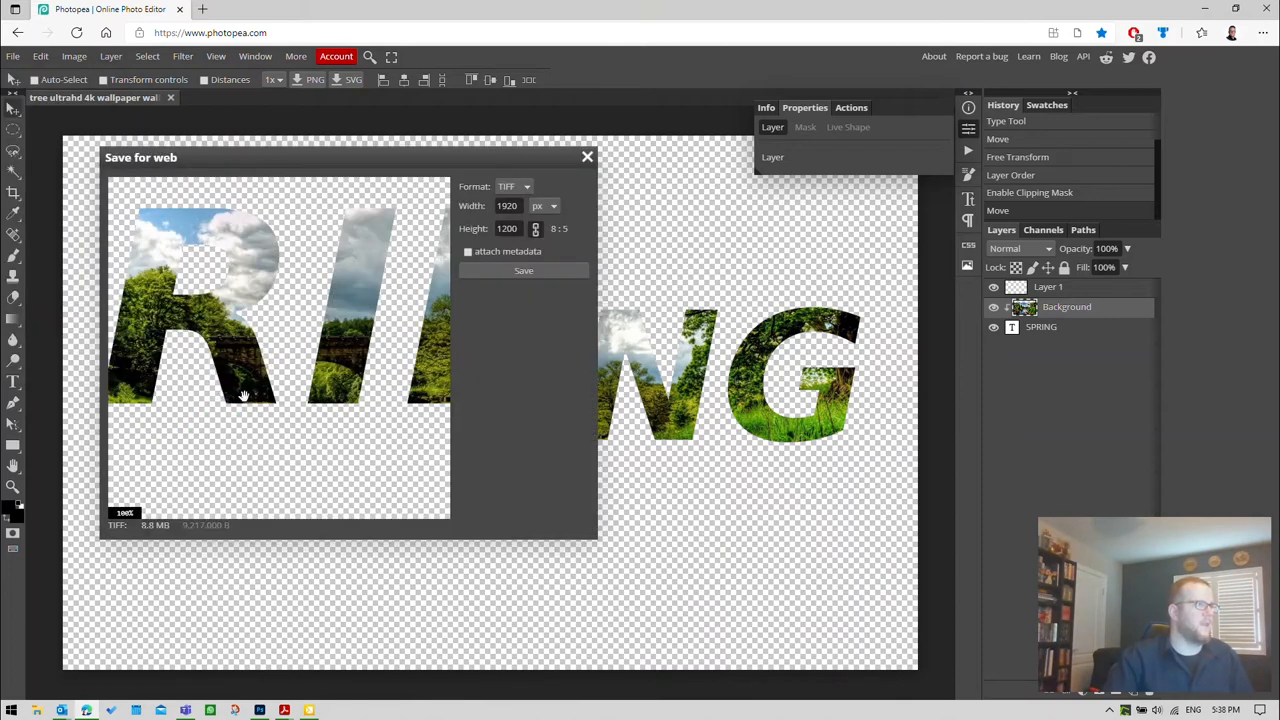
{"action": "left_click", "coordinate": [486, 273]}
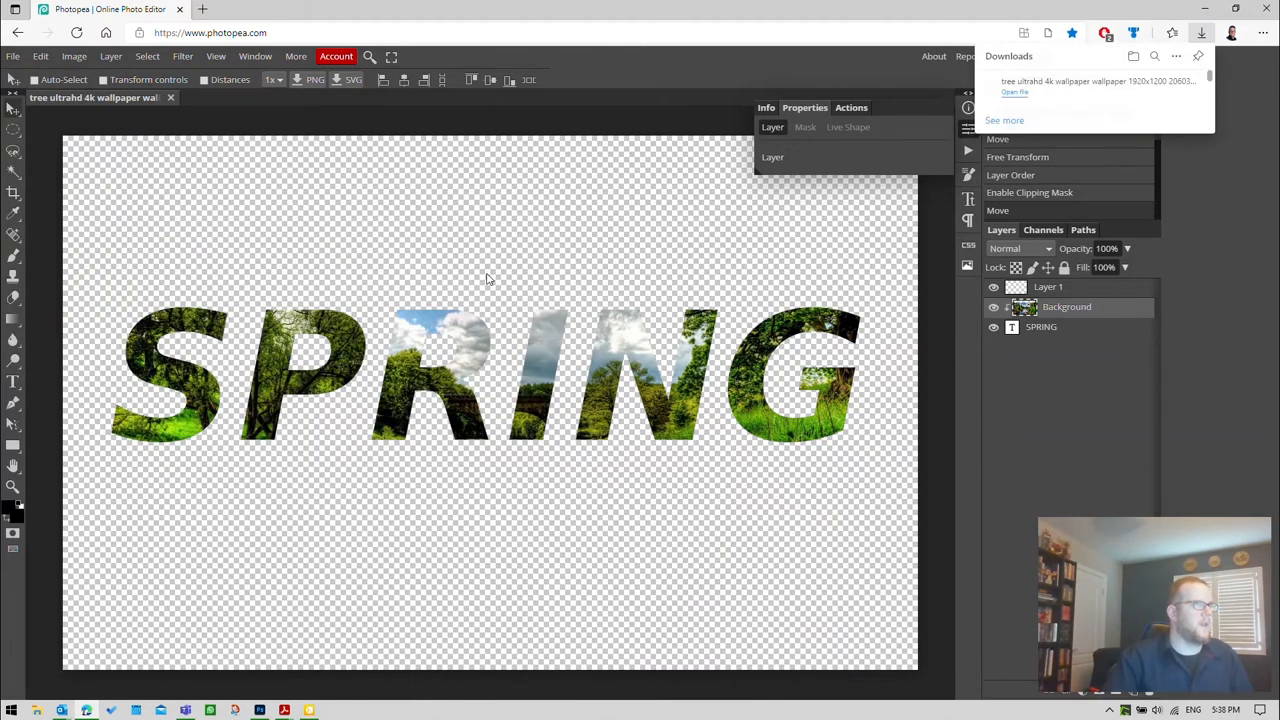